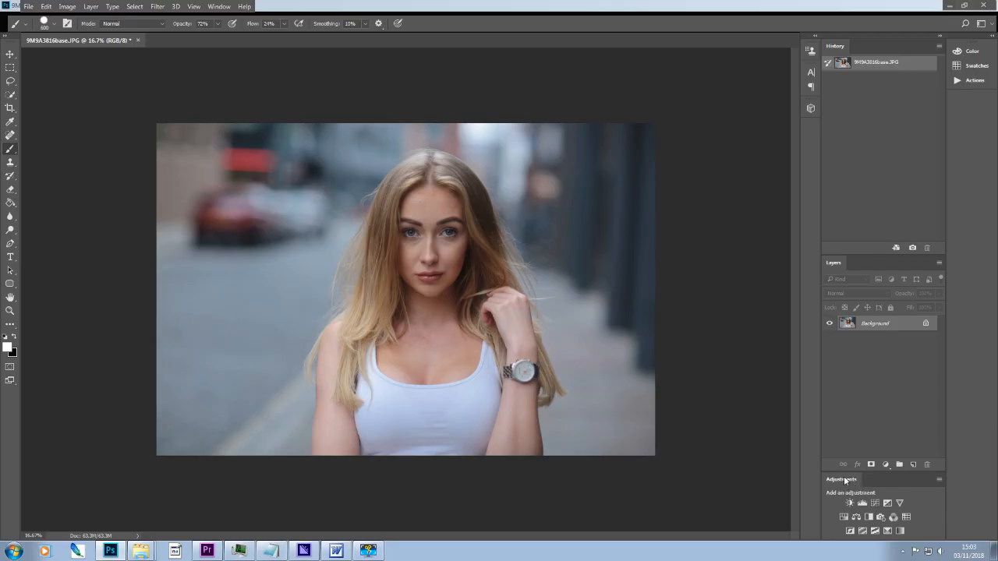
# - Add a Curves adjustment layer and, in the Blue channel, raise the black point and lower the white point
pyautogui.click(874, 503)
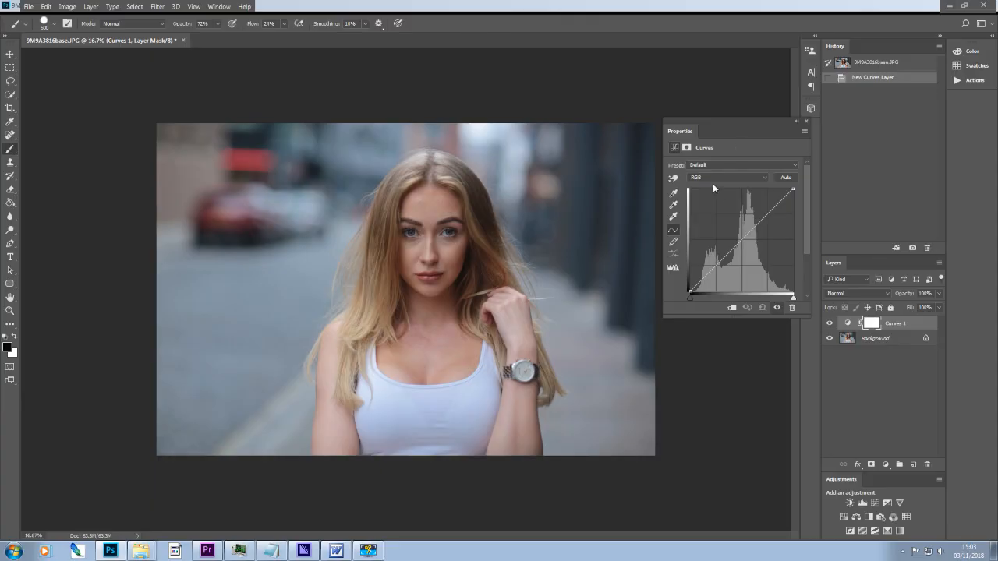
pyautogui.click(765, 178)
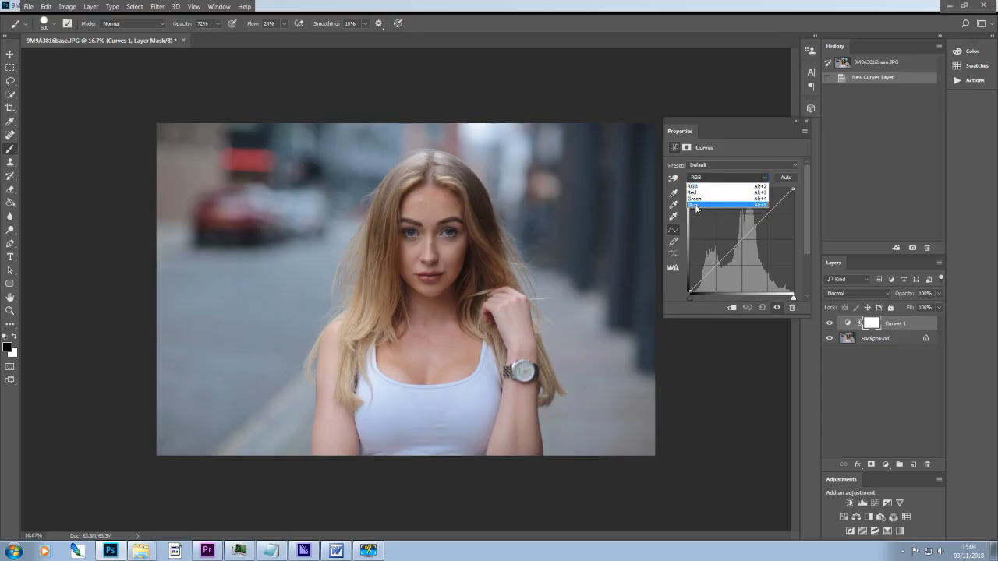
pyautogui.click(696, 206)
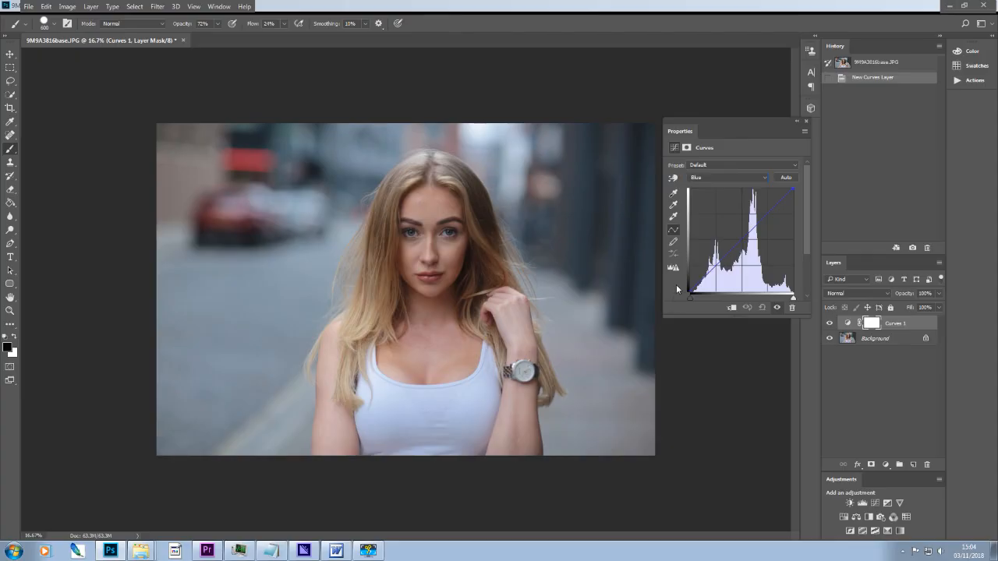
pyautogui.moveTo(692, 291); pyautogui.dragTo(681, 266)
pyautogui.moveTo(794, 187); pyautogui.dragTo(799, 209)
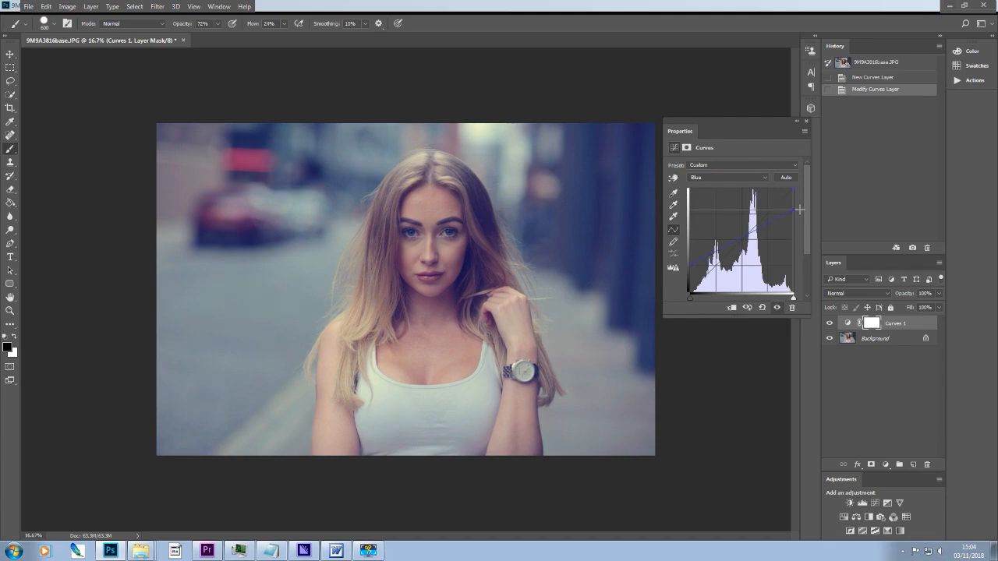
pyautogui.moveTo(799, 209); pyautogui.dragTo(800, 211)
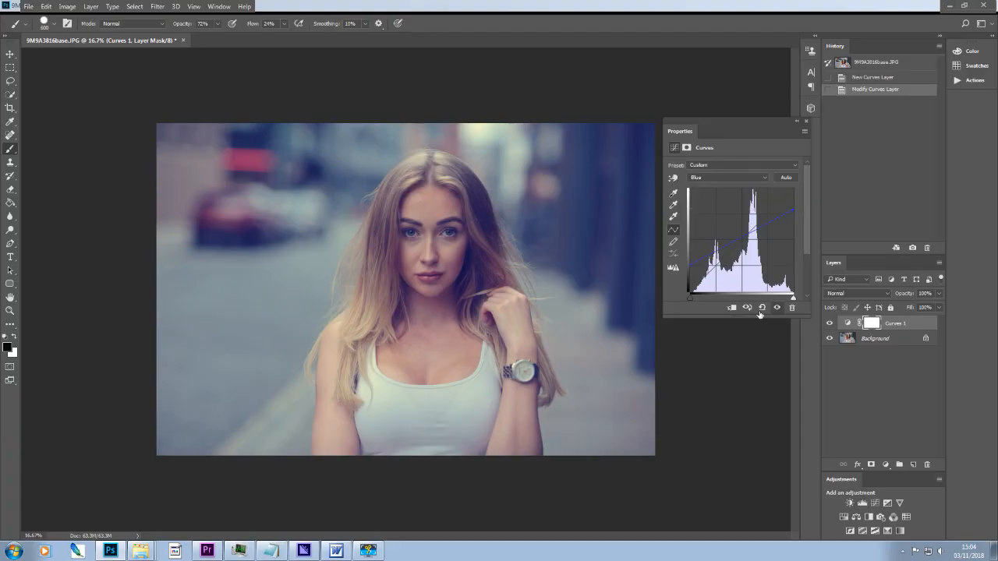
# - Set the Curves layer's blend mode to Color, comparing it against Normal
pyautogui.click(887, 296)
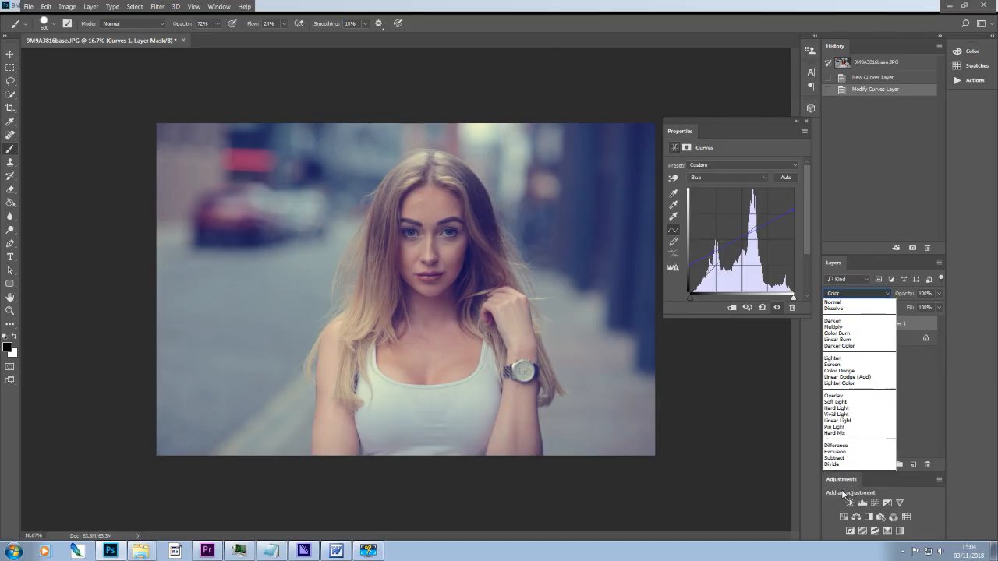
pyautogui.click(842, 490)
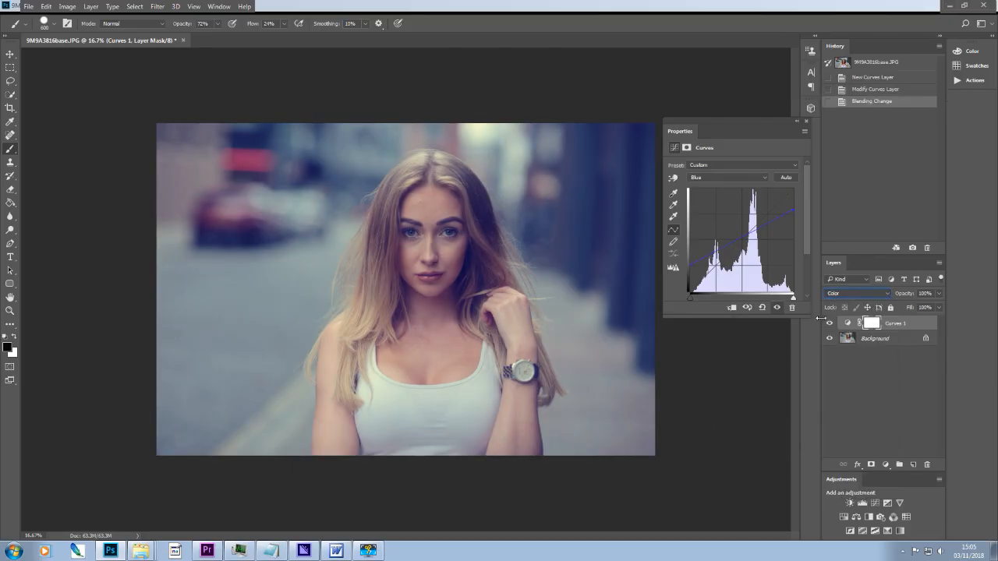
pyautogui.click(887, 293)
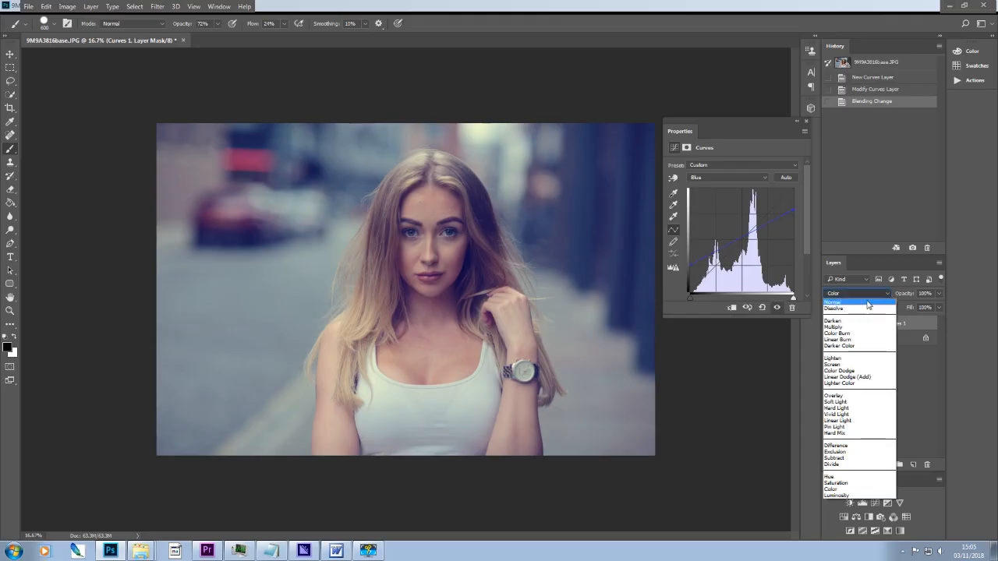
pyautogui.click(868, 303)
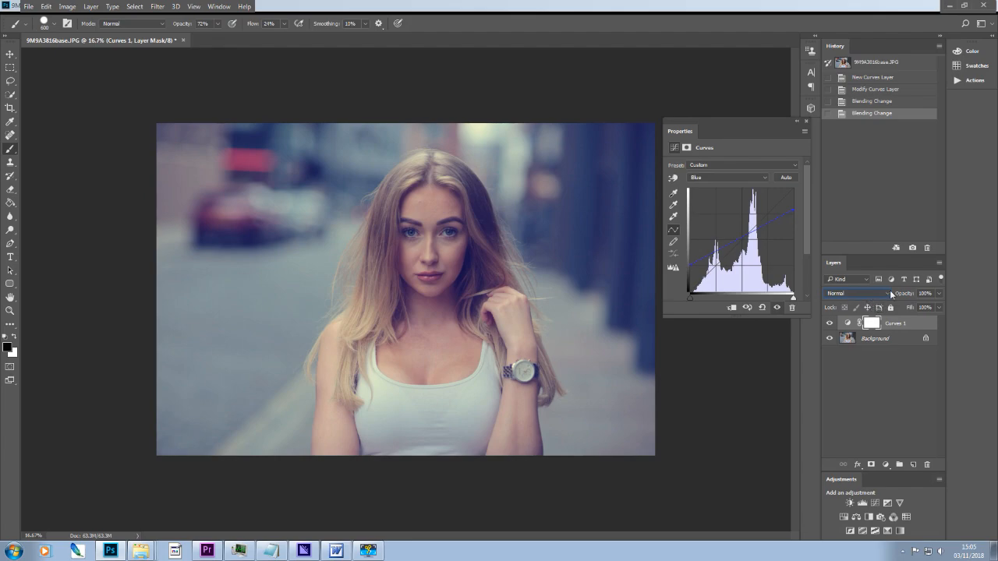
pyautogui.click(886, 291)
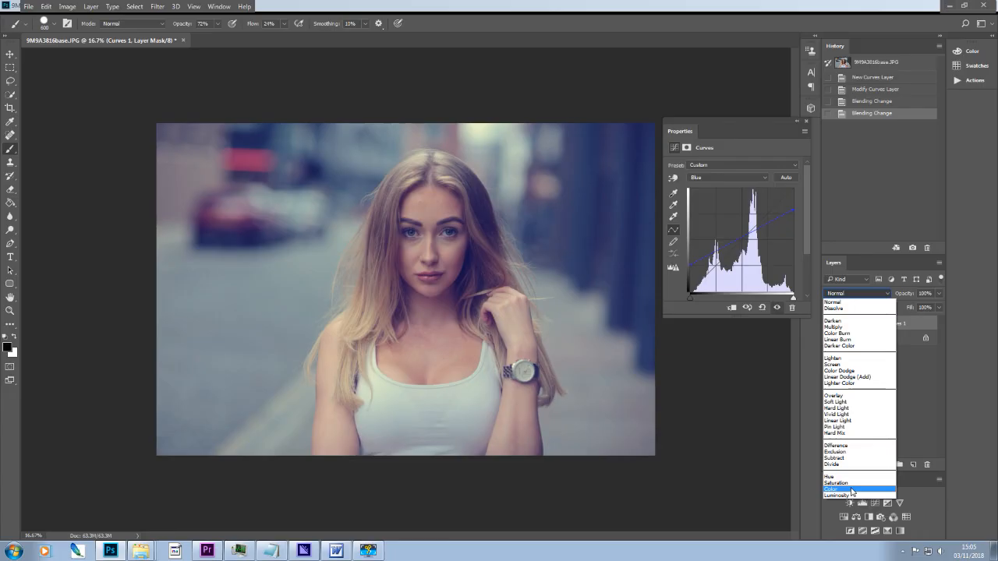
pyautogui.click(852, 489)
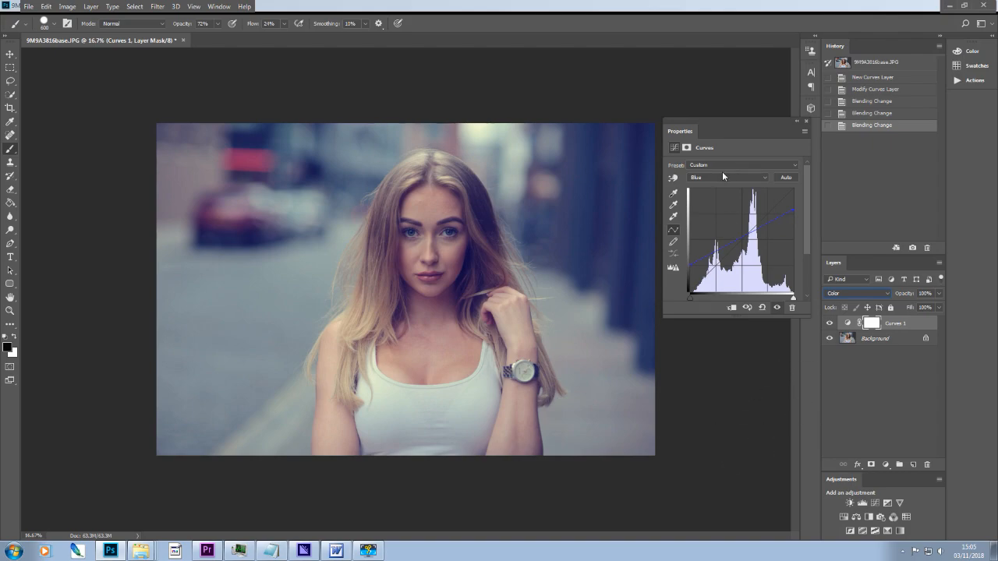
# - In the same Curves layer's Red channel, place slightly adjusted control points in the highlights and upper midtones
pyautogui.click(764, 177)
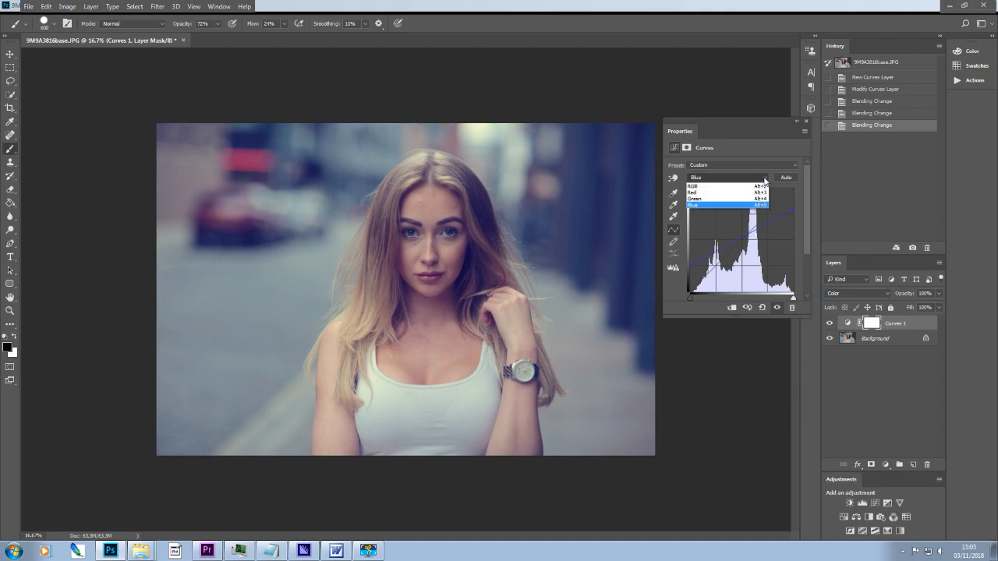
pyautogui.click(752, 193)
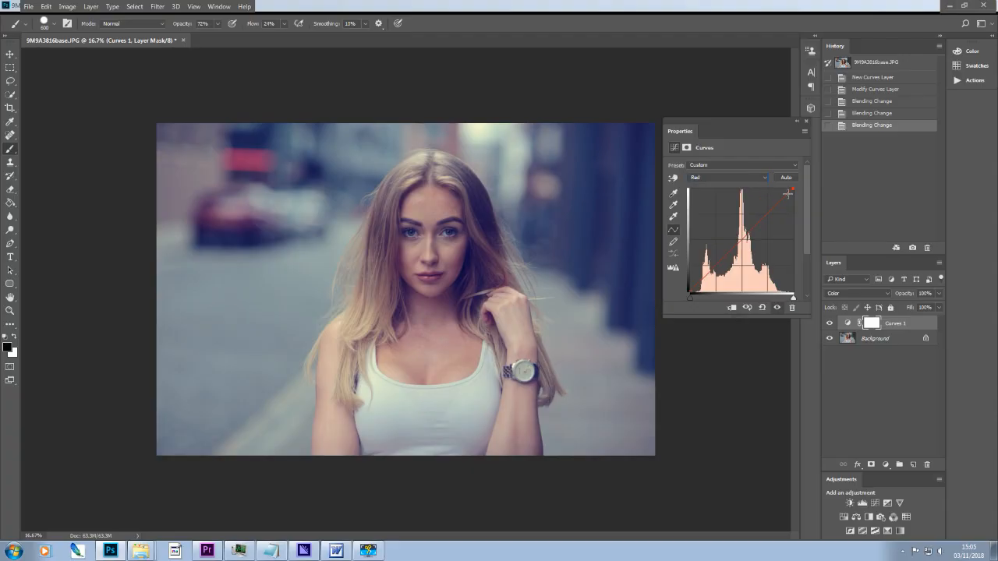
pyautogui.moveTo(785, 196); pyautogui.dragTo(785, 195)
pyautogui.moveTo(785, 195); pyautogui.dragTo(785, 197)
pyautogui.moveTo(785, 195); pyautogui.dragTo(786, 195)
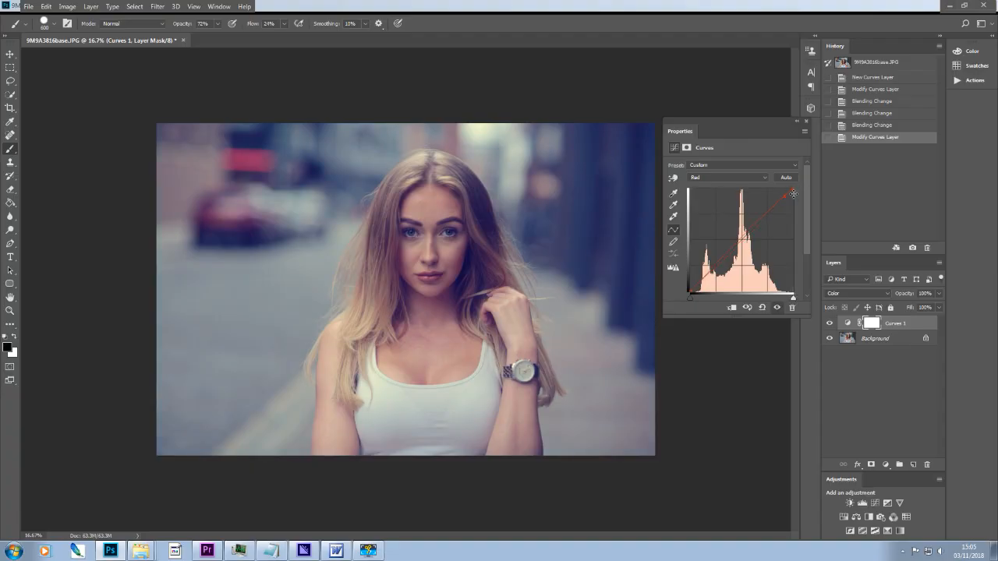
pyautogui.moveTo(785, 196); pyautogui.dragTo(785, 196)
pyautogui.moveTo(756, 220); pyautogui.dragTo(757, 223)
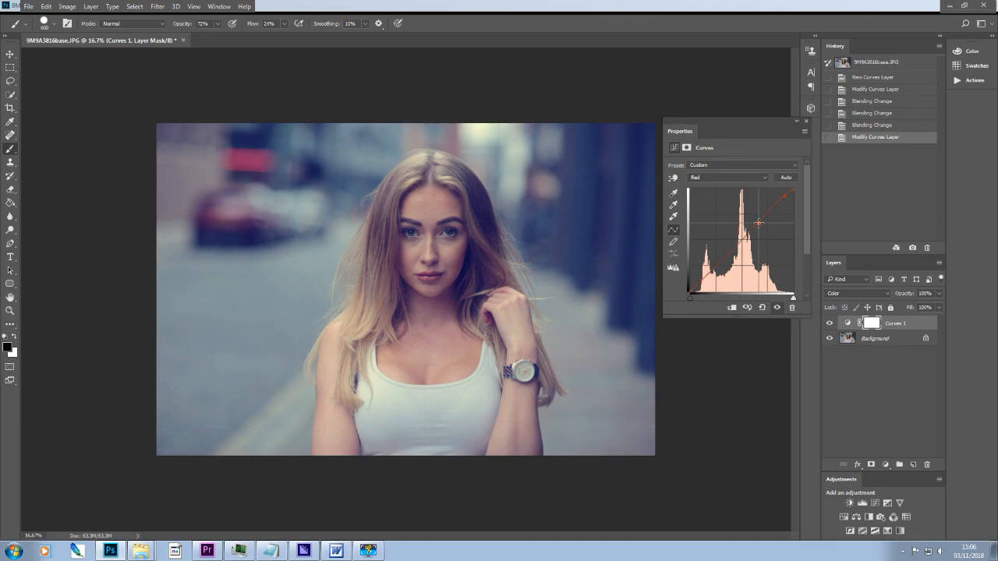
pyautogui.click(806, 122)
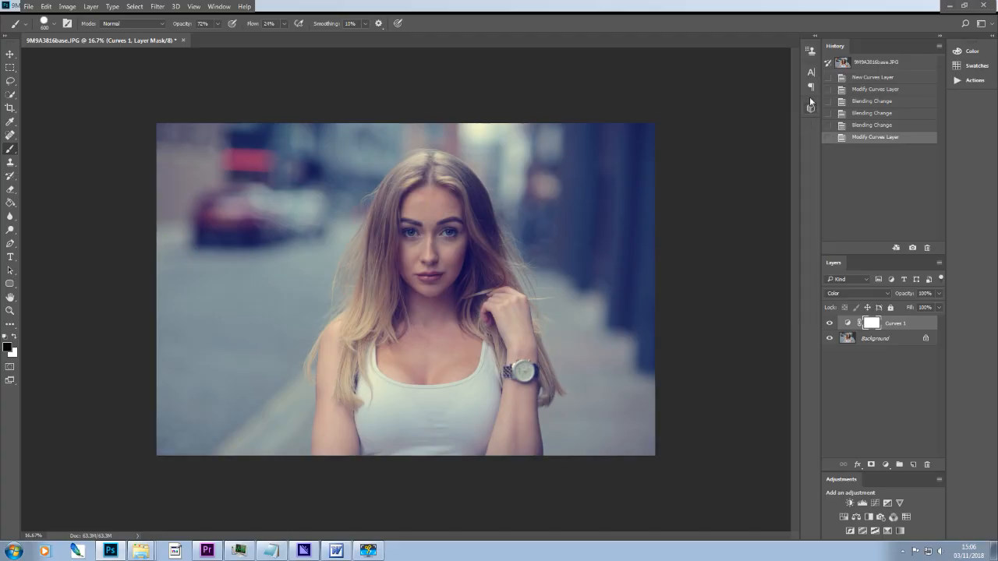
# - Add a second Curves adjustment layer and raise its Red channel curve slightly from a point in the highlights
pyautogui.click(876, 504)
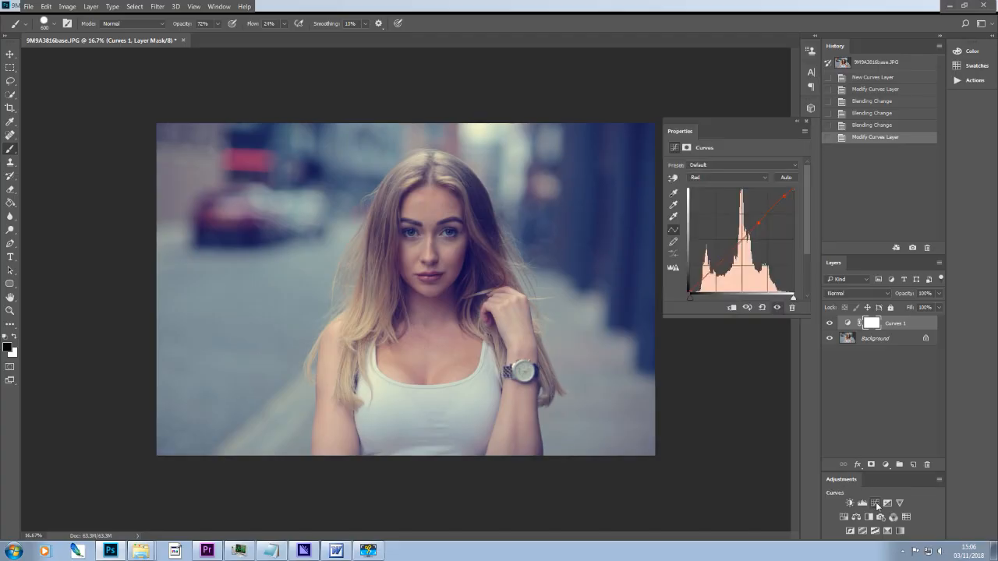
pyautogui.click(762, 175)
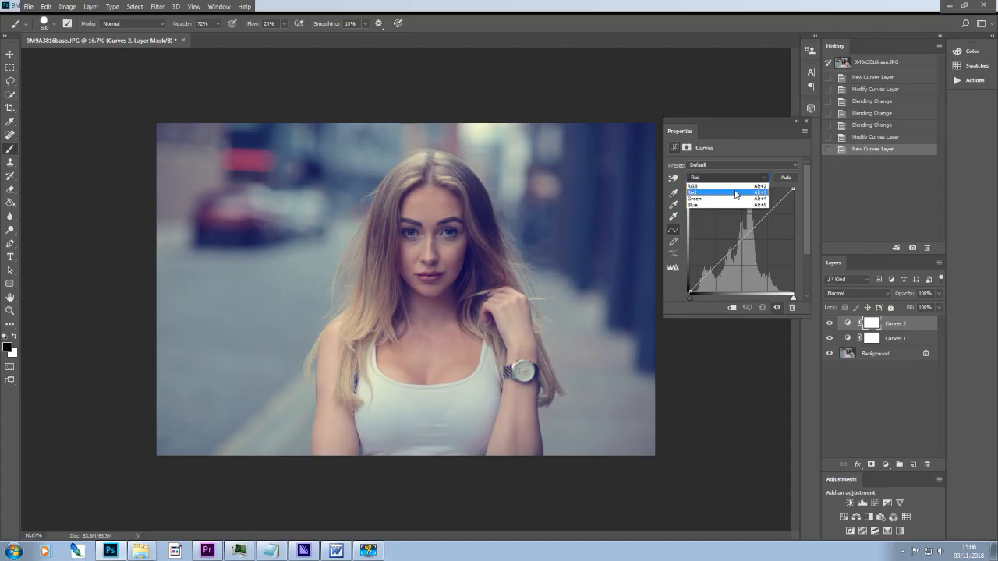
pyautogui.click(734, 191)
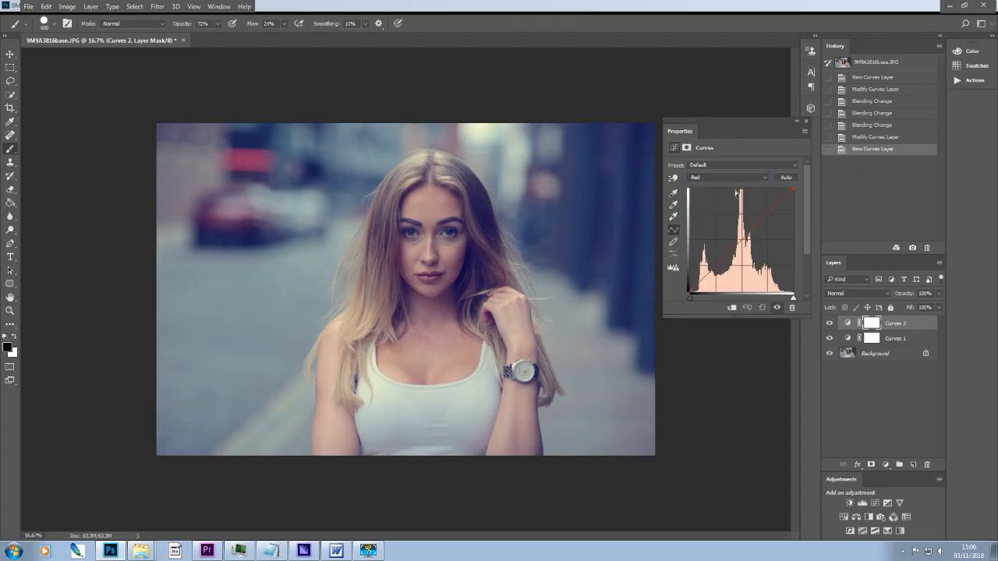
pyautogui.click(781, 201)
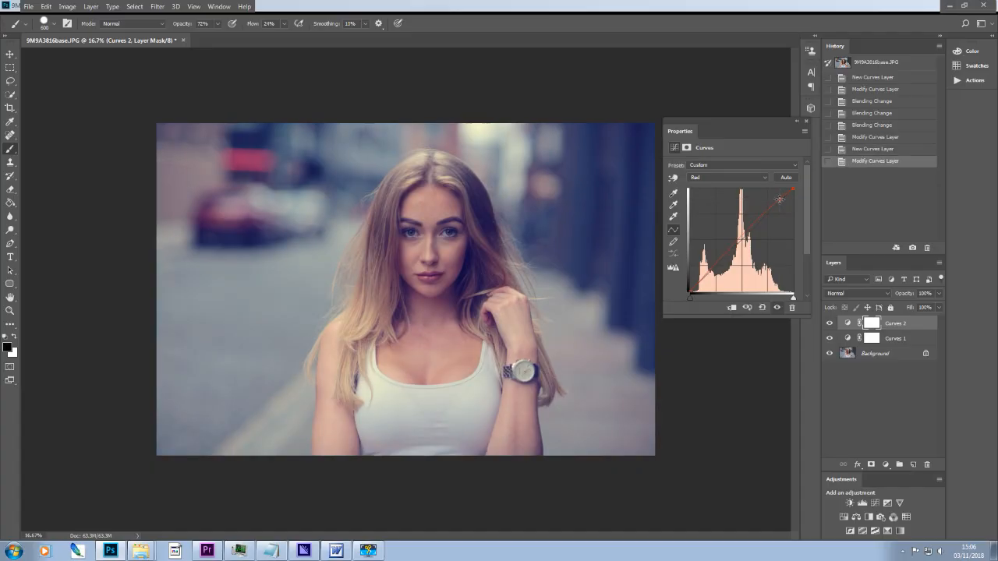
pyautogui.click(806, 121)
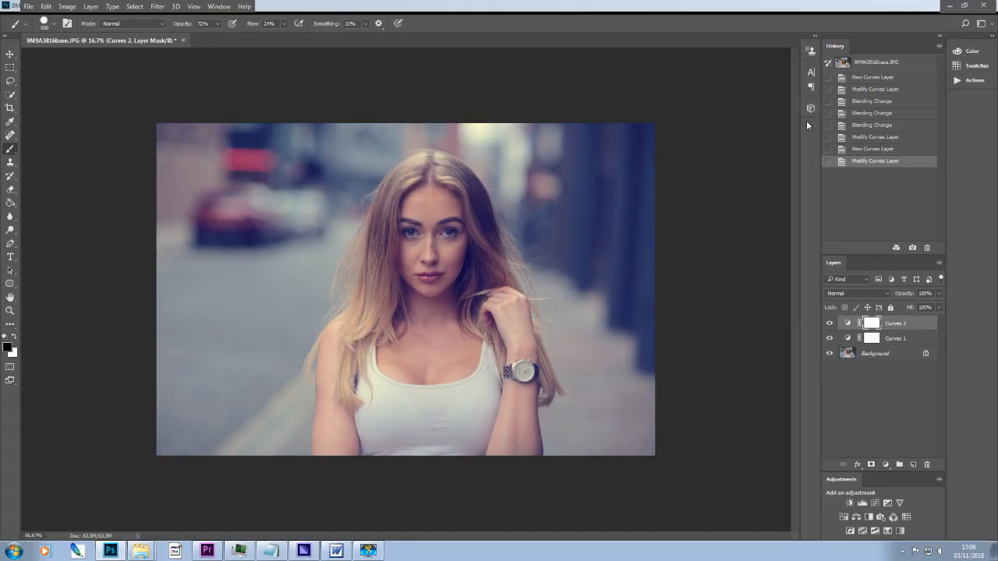
# - Set the second Curves layer's blend mode to Color and reduce its opacity to 60%
pyautogui.click(884, 292)
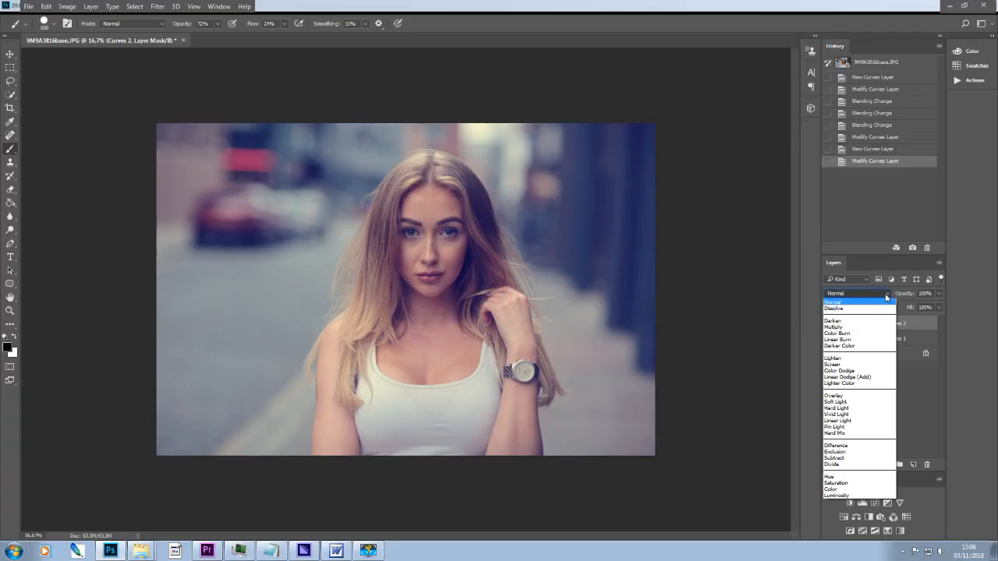
pyautogui.click(855, 489)
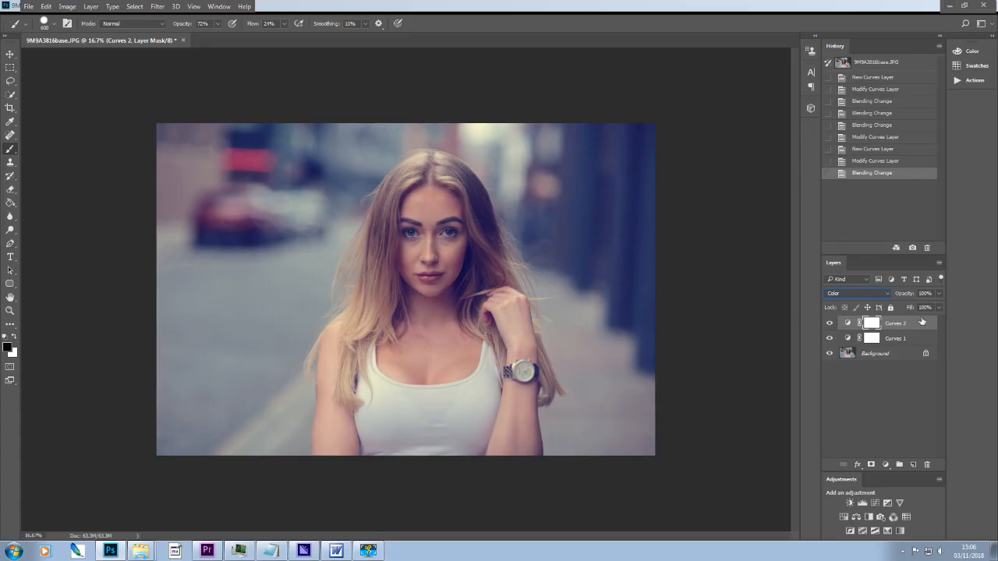
pyautogui.click(939, 294)
pyautogui.moveTo(939, 309); pyautogui.dragTo(882, 322)
pyautogui.moveTo(914, 303); pyautogui.dragTo(916, 307)
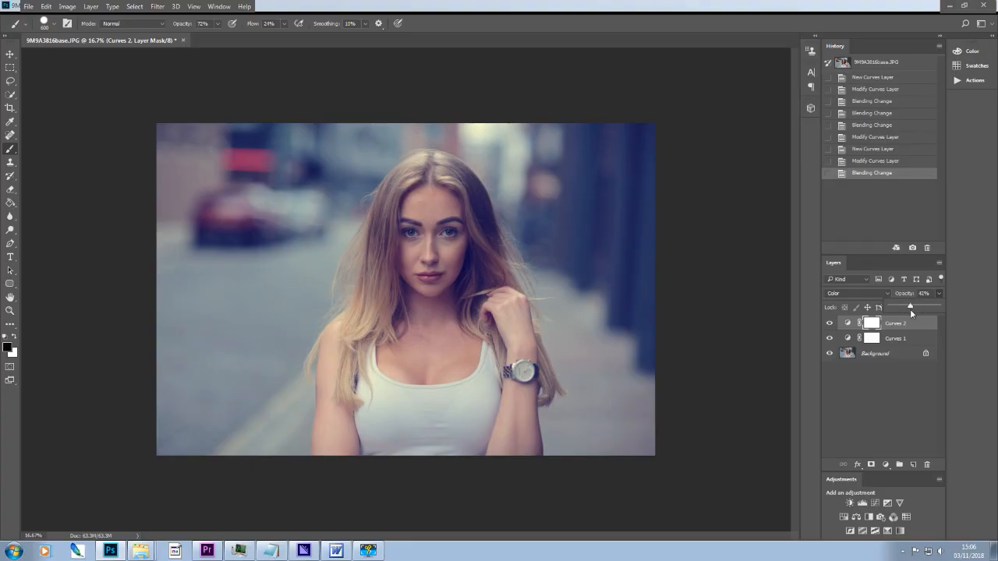
pyautogui.moveTo(909, 309); pyautogui.dragTo(913, 306)
pyautogui.moveTo(916, 304); pyautogui.dragTo(918, 308)
pyautogui.moveTo(918, 304); pyautogui.dragTo(918, 304)
pyautogui.click(911, 353)
pyautogui.click(911, 340)
pyautogui.click(913, 324)
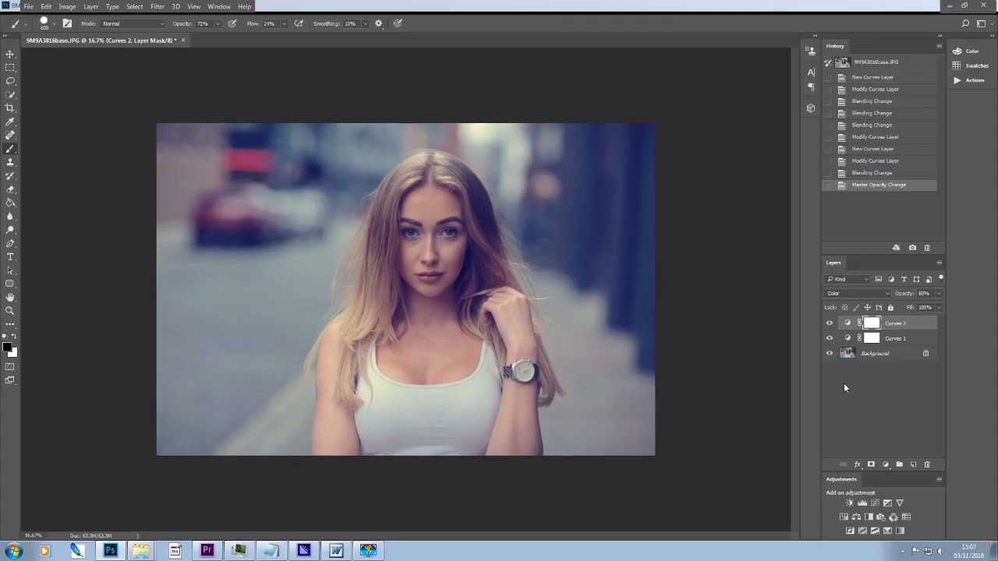
# - Add a third Curves adjustment layer and slightly lower the white point of its Red channel
pyautogui.click(874, 502)
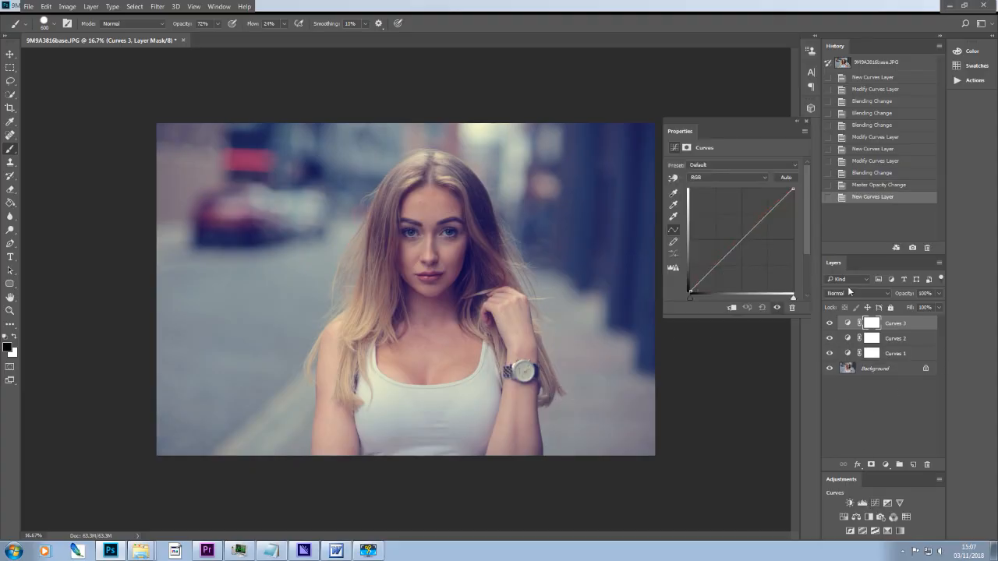
pyautogui.click(763, 175)
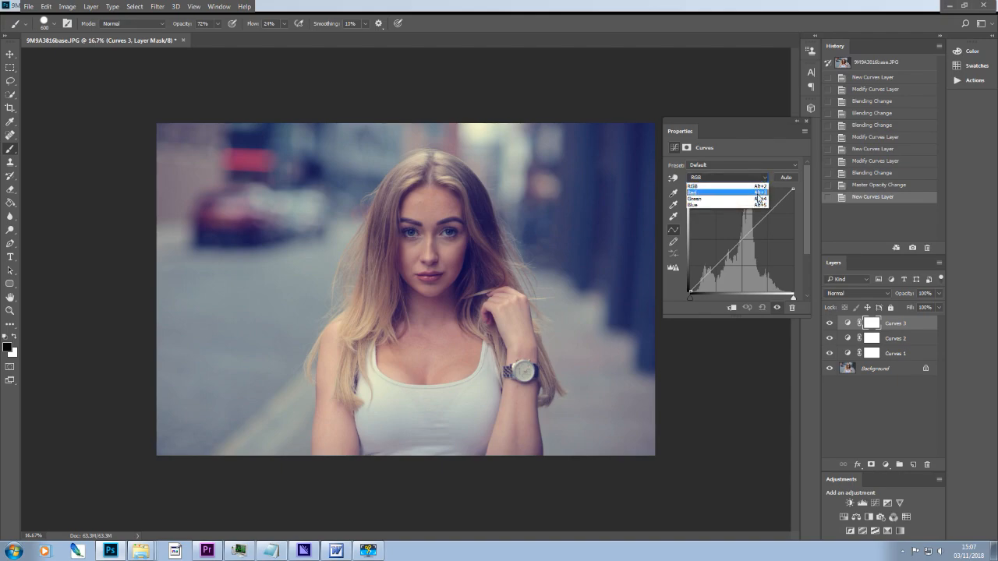
pyautogui.click(756, 192)
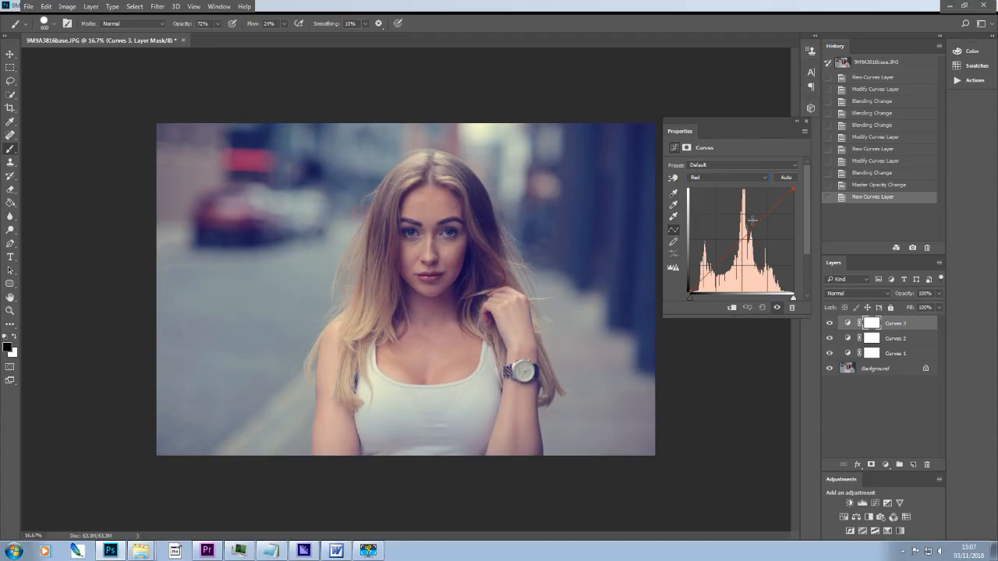
pyautogui.moveTo(793, 189)
pyautogui.mouseDown()
pyautogui.moveTo(783, 189)
pyautogui.moveTo(795, 199)
pyautogui.mouseUp()
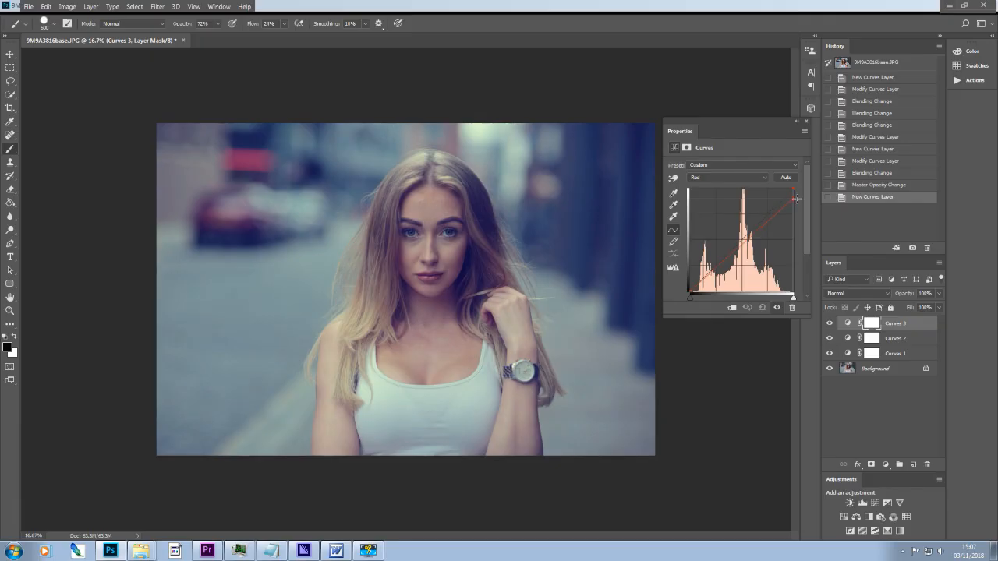
pyautogui.moveTo(796, 198)
pyautogui.mouseDown()
pyautogui.moveTo(812, 215)
pyautogui.moveTo(811, 197)
pyautogui.mouseUp()
pyautogui.moveTo(812, 195); pyautogui.dragTo(812, 194)
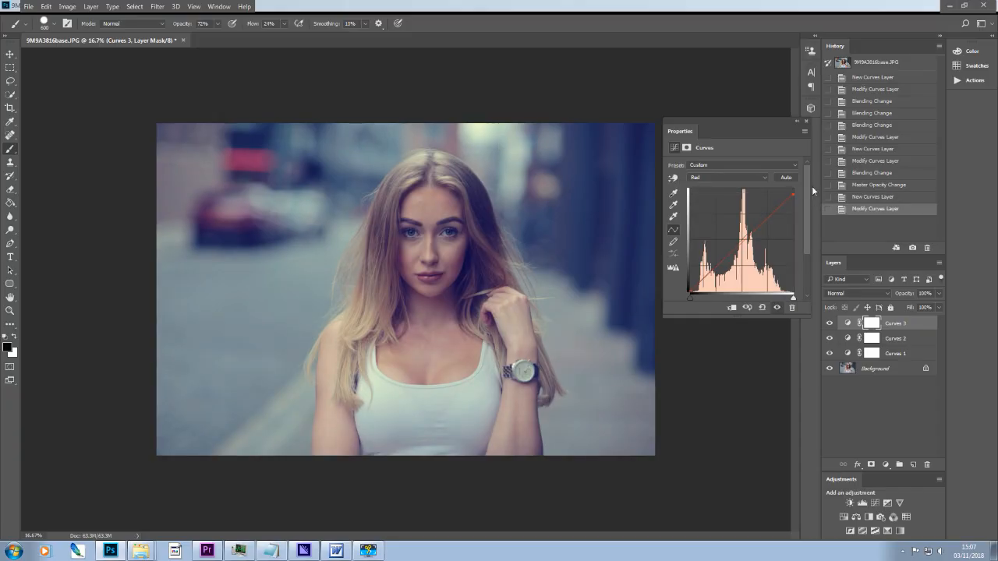
pyautogui.click(805, 119)
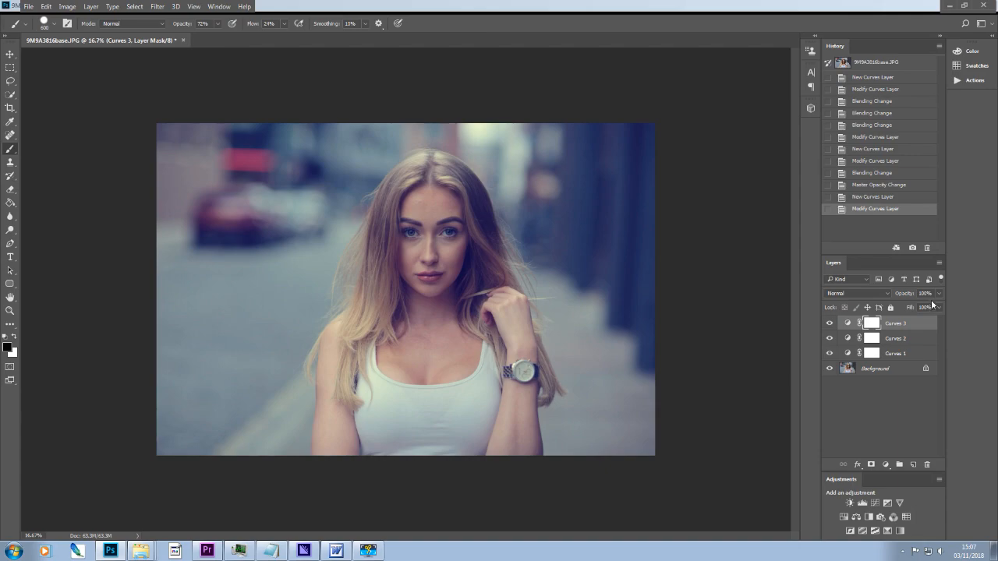
# - Set the third Curves layer's blend mode to Color and its opacity to 61%
pyautogui.moveTo(939, 293); pyautogui.dragTo(919, 306)
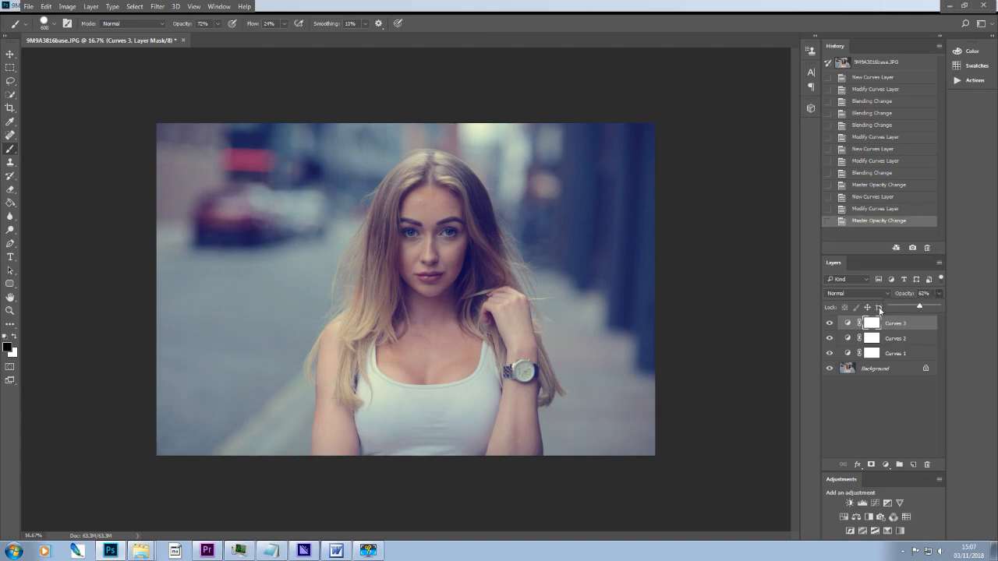
pyautogui.click(886, 294)
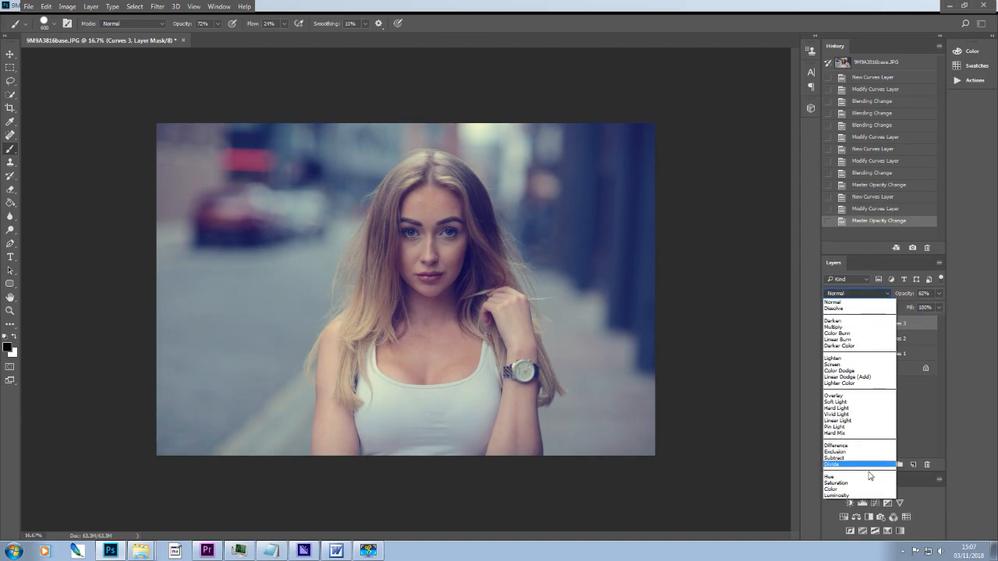
pyautogui.click(870, 490)
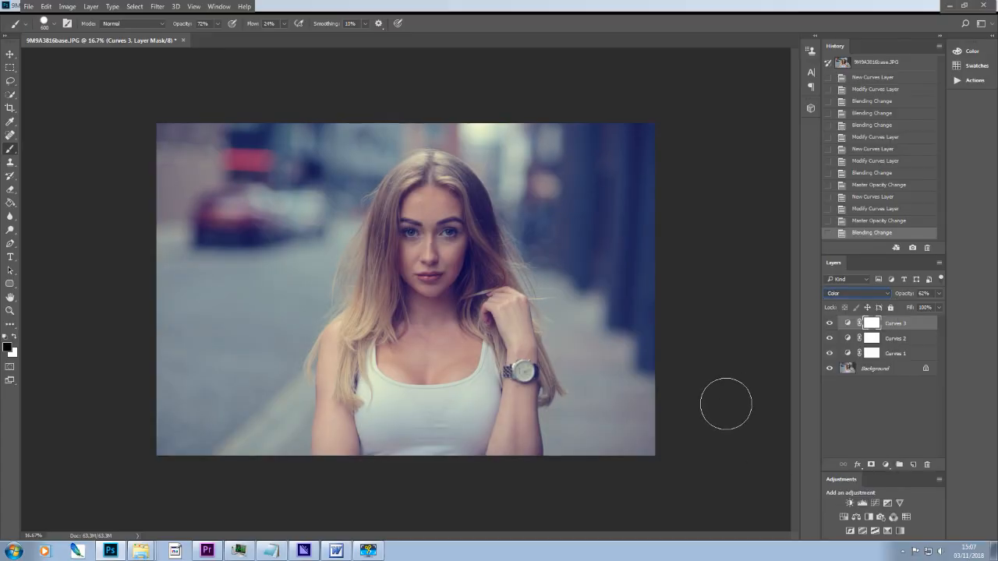
pyautogui.click(939, 294)
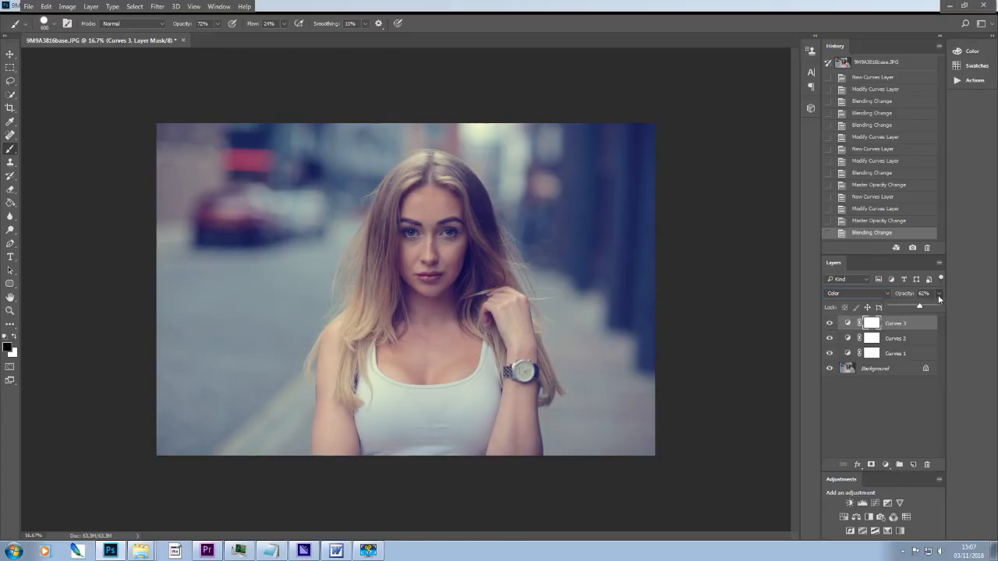
pyautogui.moveTo(914, 309)
pyautogui.mouseDown()
pyautogui.moveTo(932, 307)
pyautogui.moveTo(920, 309)
pyautogui.mouseUp()
# - Select all three Curves adjustment layers and group them
pyautogui.click(896, 371)
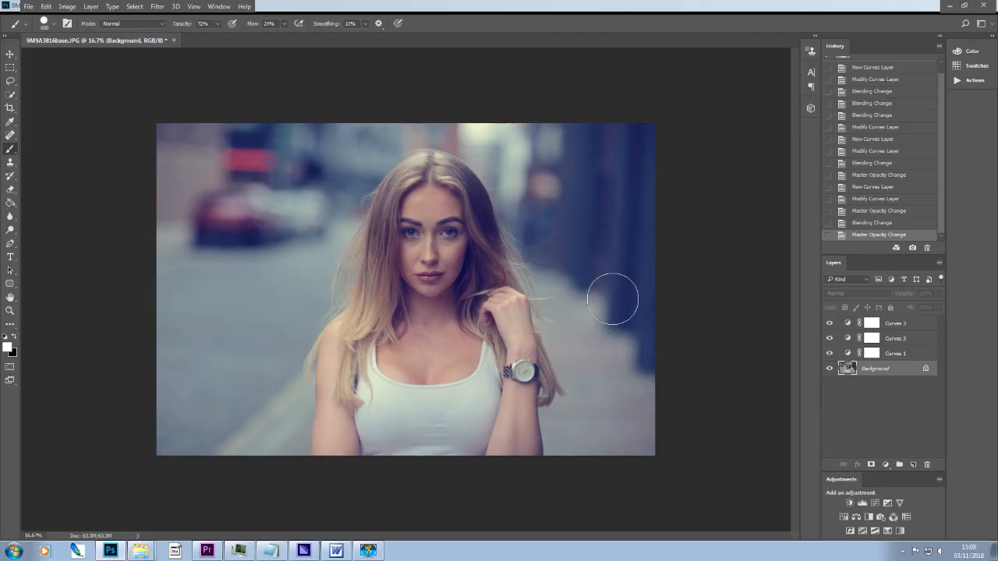
pyautogui.click(904, 325)
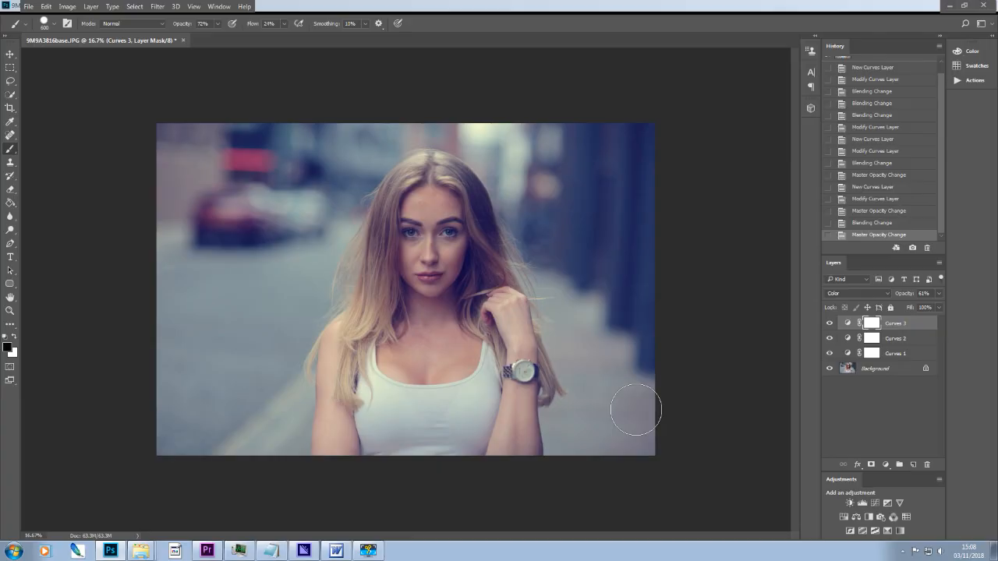
pyautogui.click(887, 355)
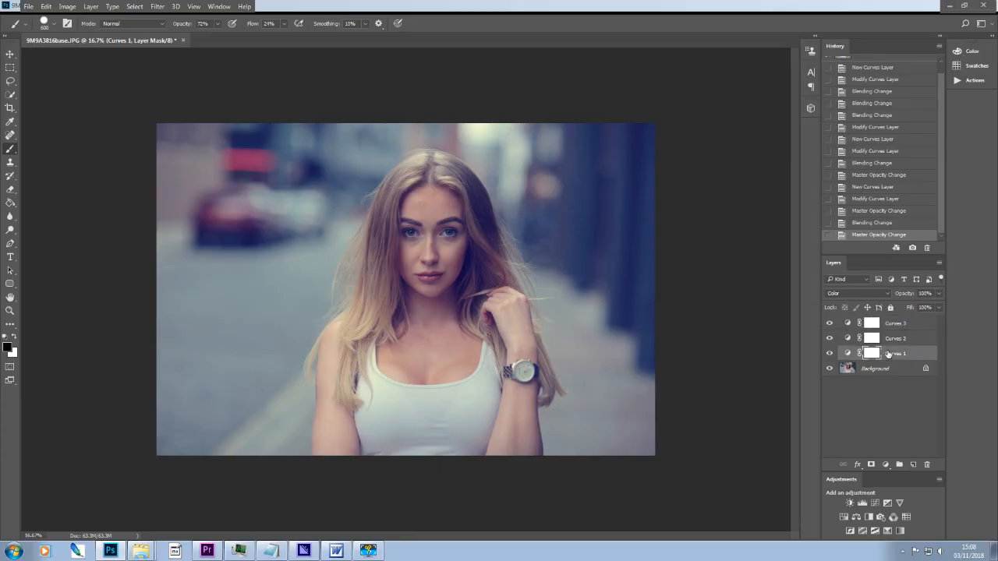
pyautogui.keyDown('shift'); pyautogui.click(891, 325); pyautogui.keyUp('shift')
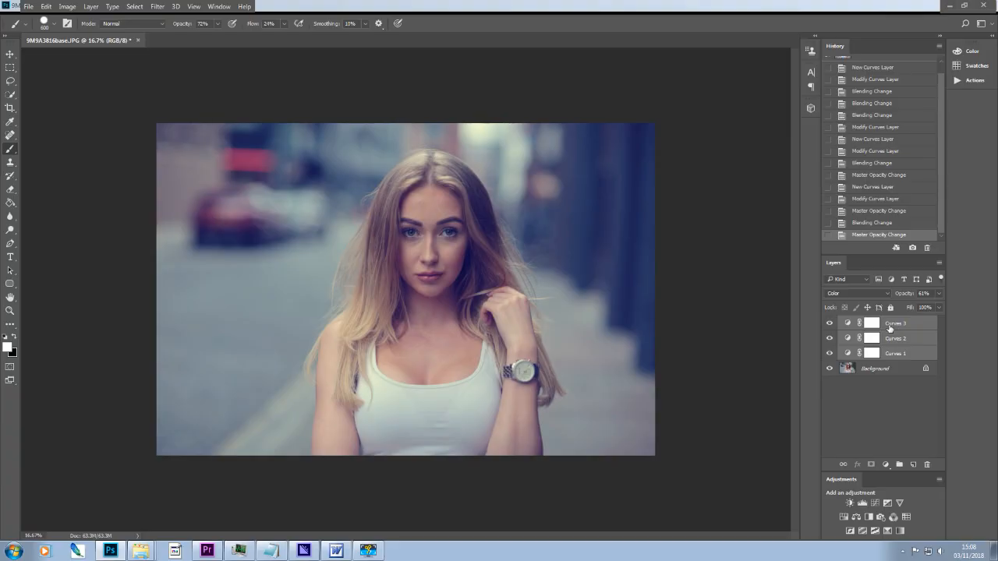
pyautogui.hotkey('ctrl', 'g')
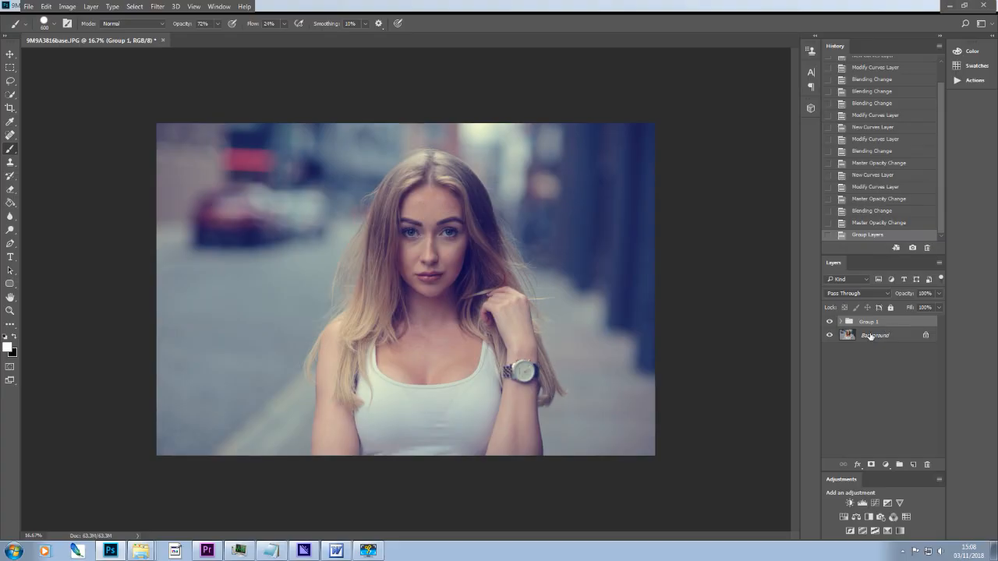
# - Try the layer group at different opacities down to 0% and settle on 72%
pyautogui.click(938, 292)
pyautogui.moveTo(936, 308); pyautogui.dragTo(932, 309)
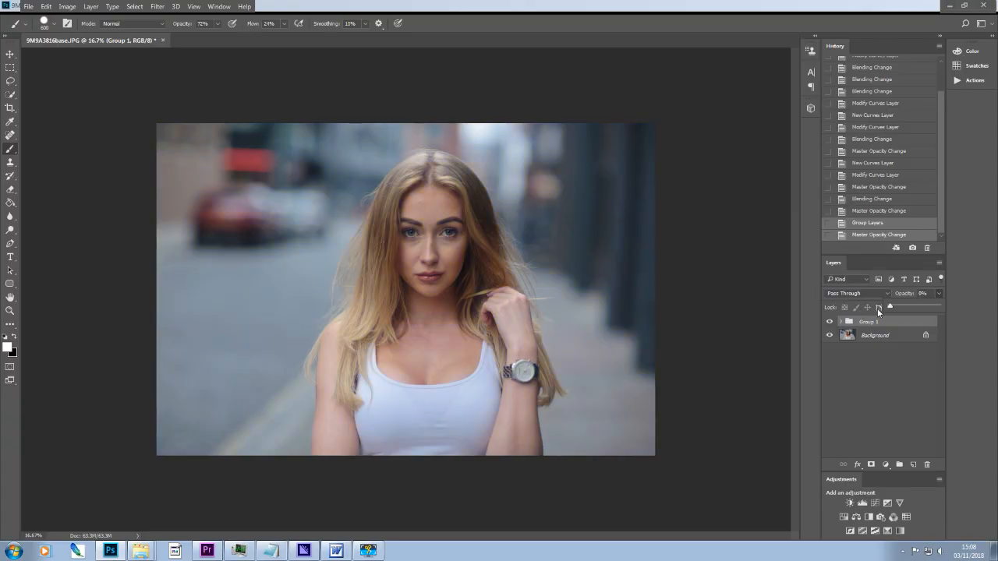
pyautogui.moveTo(916, 304); pyautogui.dragTo(891, 308)
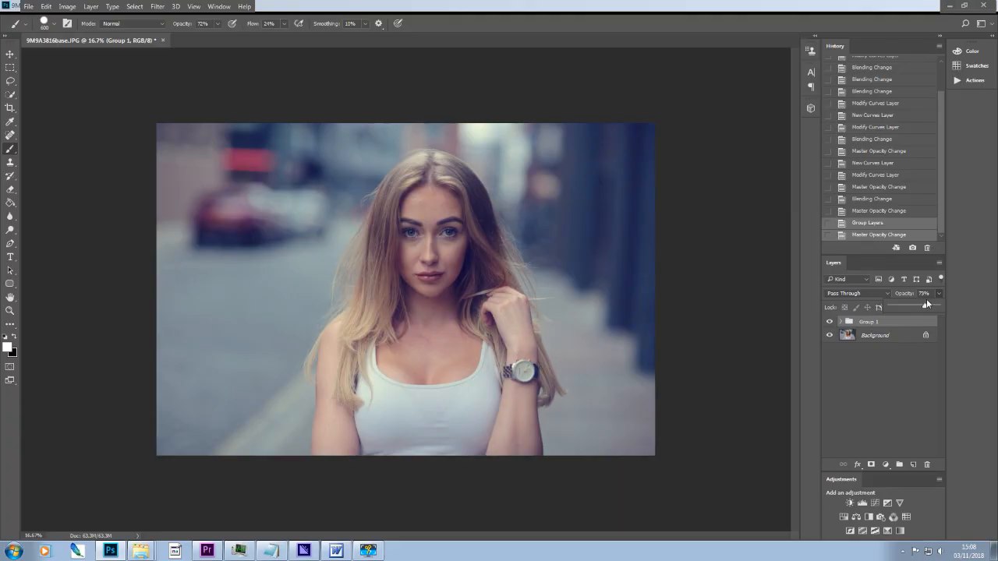
pyautogui.moveTo(926, 308); pyautogui.dragTo(925, 306)
pyautogui.moveTo(922, 301); pyautogui.dragTo(926, 302)
# - Save a history snapshot of the grade, compare it with the original image, and return to the snapshot
pyautogui.click(912, 248)
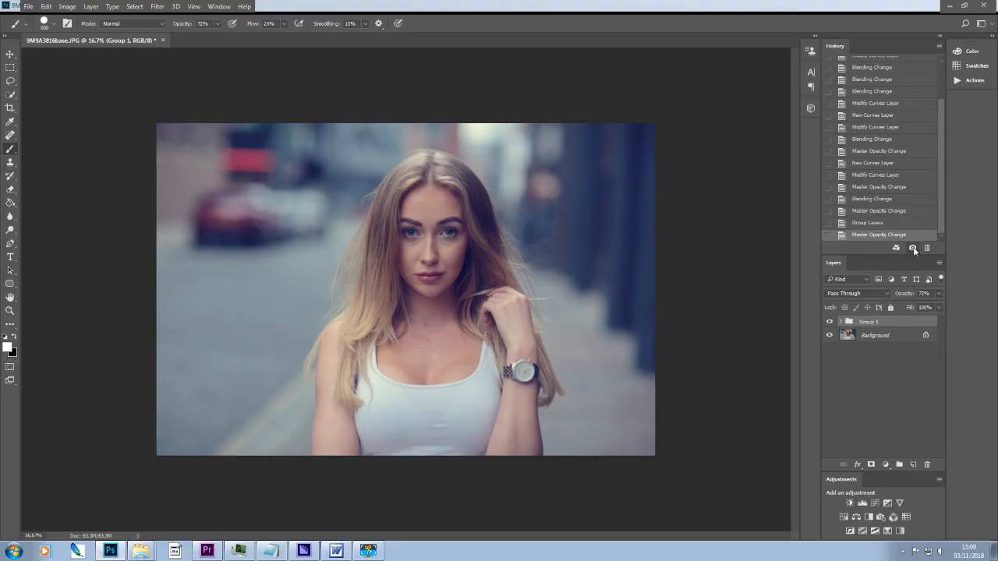
pyautogui.scroll(3, 933, 121)
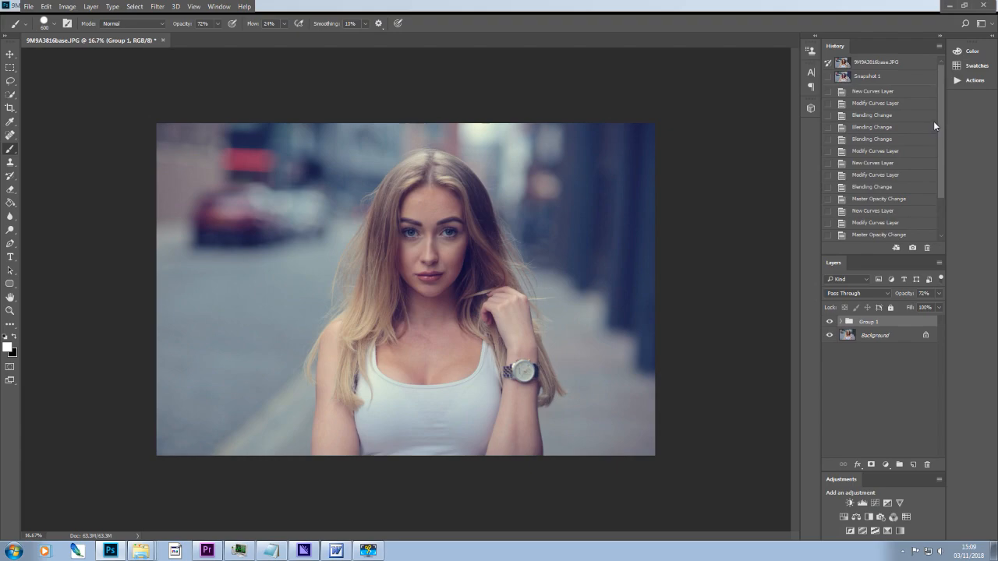
pyautogui.click(887, 64)
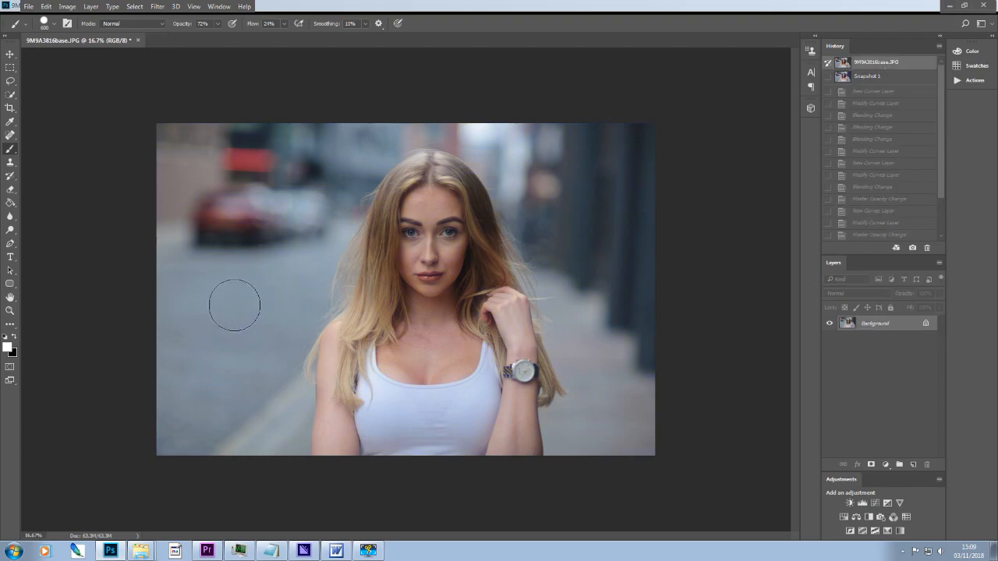
pyautogui.click(869, 75)
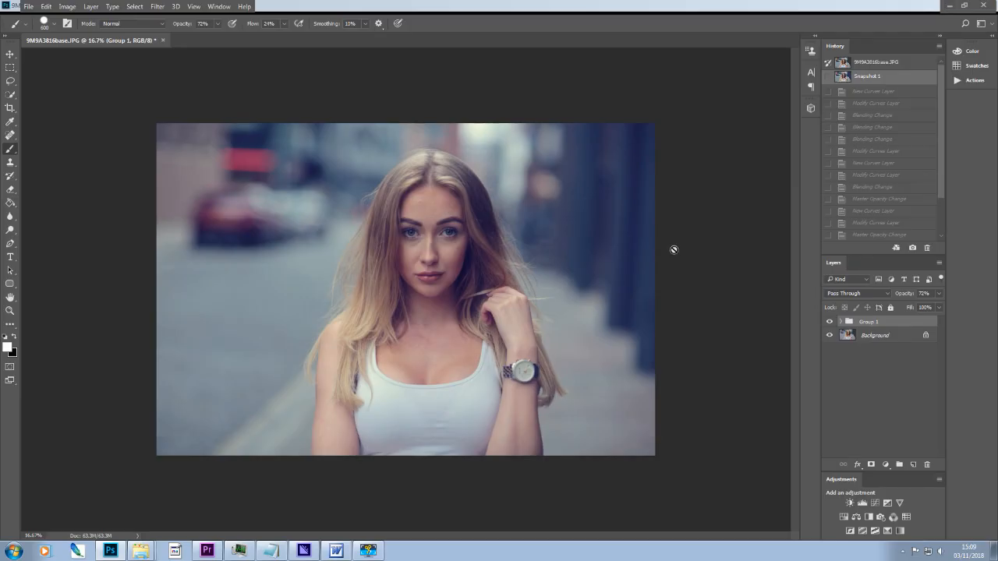
# - Add a fourth Curves adjustment layer above the group and raise the black point of its Blue channel strongly
pyautogui.click(874, 503)
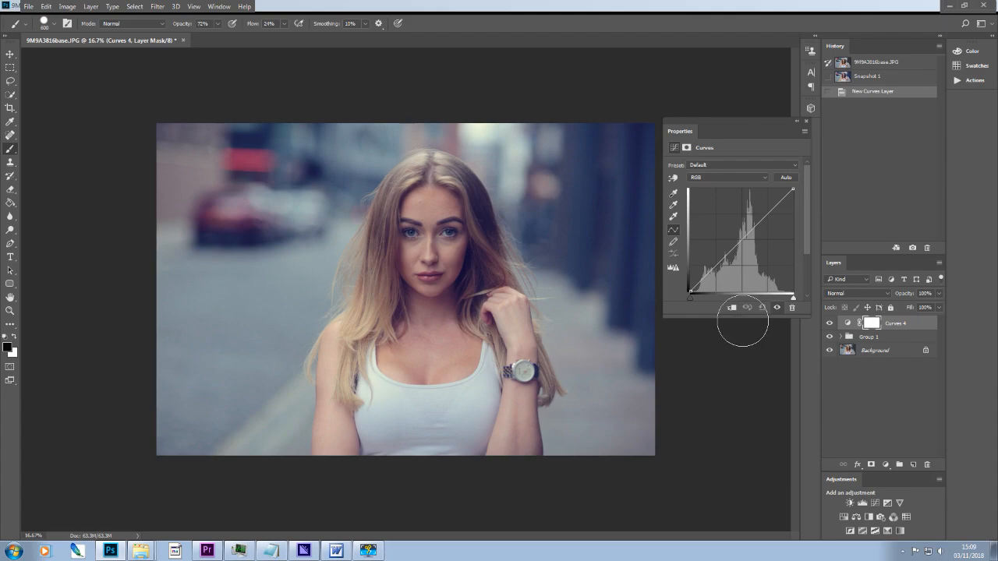
pyautogui.click(763, 177)
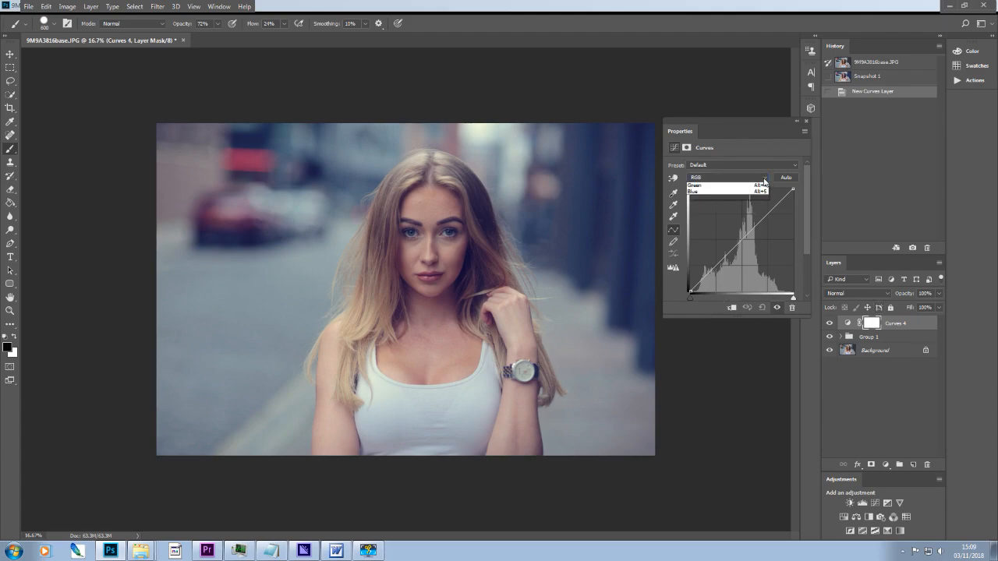
pyautogui.click(706, 205)
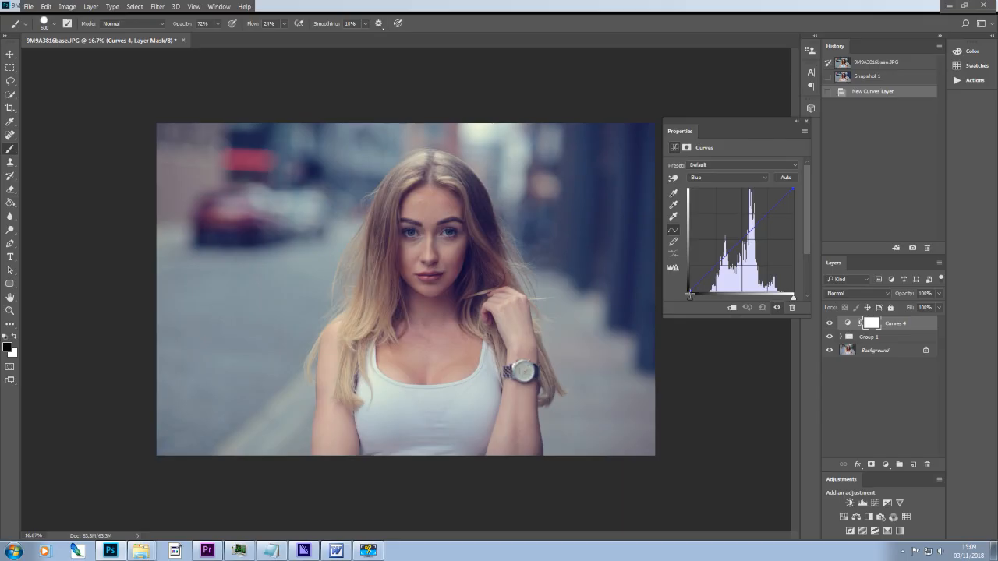
pyautogui.moveTo(689, 294); pyautogui.dragTo(678, 265)
# - Shift the fourth Curves layer's Red channel black point slightly inward along the baseline and set the layer's blend mode to Color
pyautogui.click(763, 178)
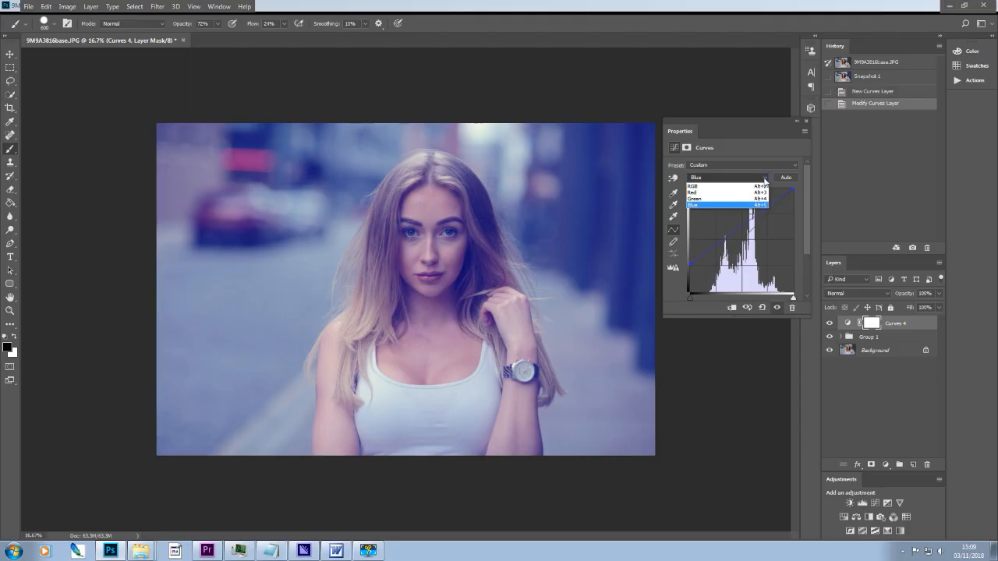
pyautogui.click(750, 189)
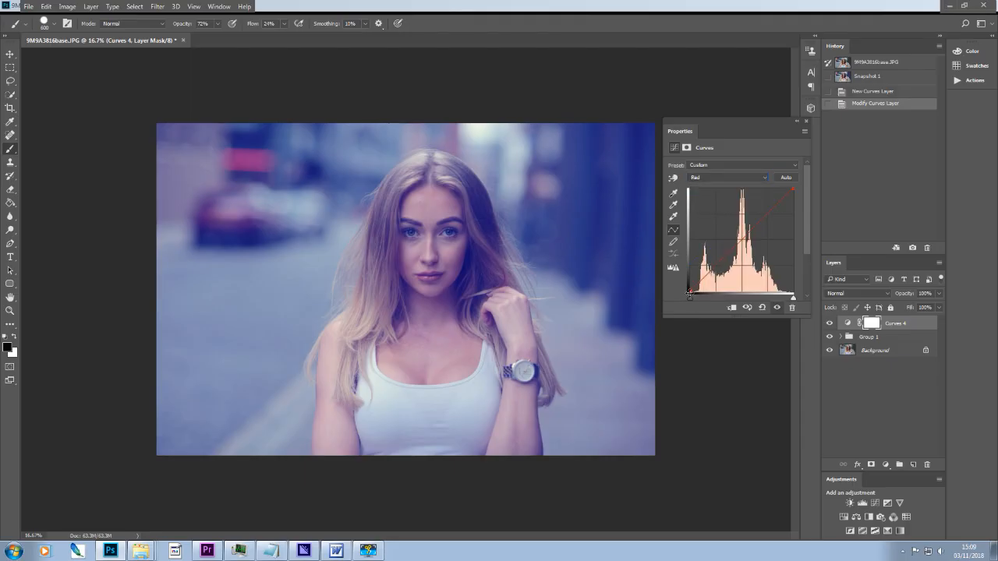
pyautogui.moveTo(689, 293)
pyautogui.mouseDown()
pyautogui.moveTo(704, 295)
pyautogui.moveTo(698, 304)
pyautogui.mouseUp()
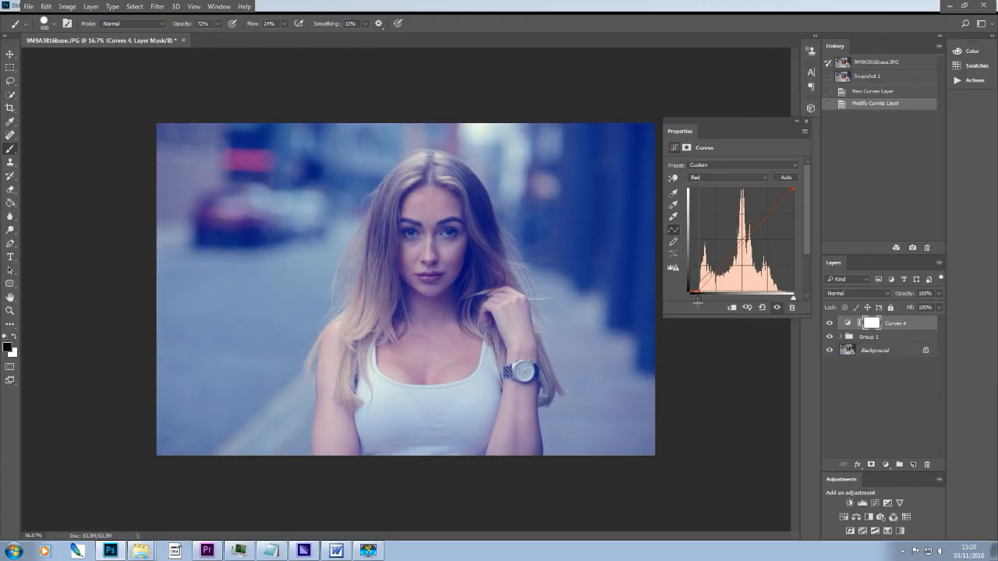
pyautogui.click(806, 122)
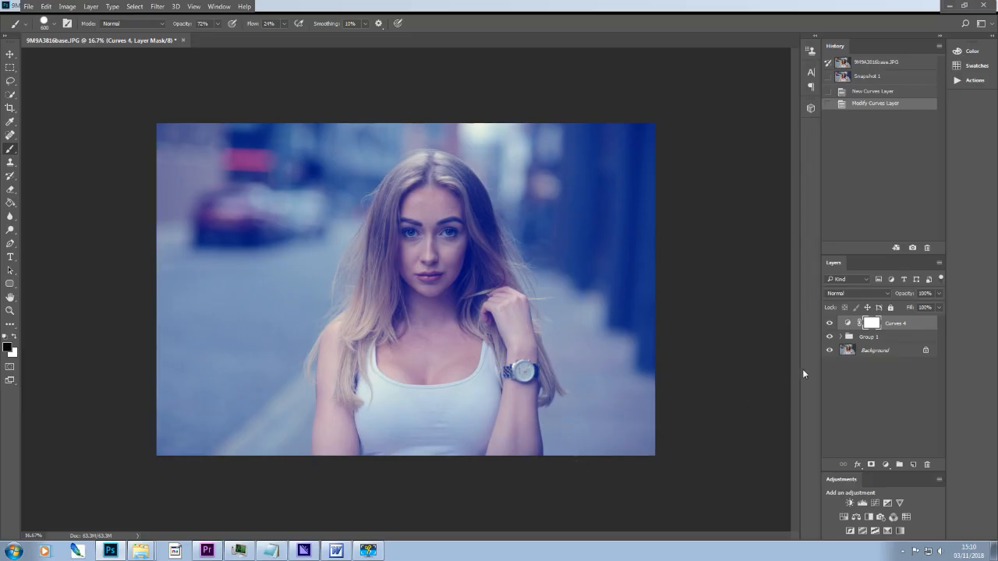
pyautogui.click(885, 291)
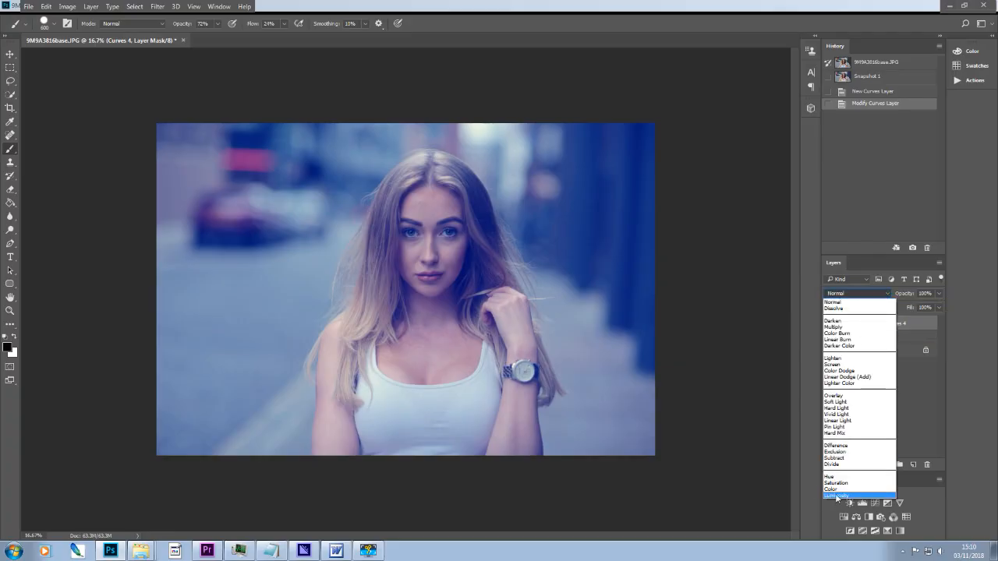
pyautogui.click(837, 490)
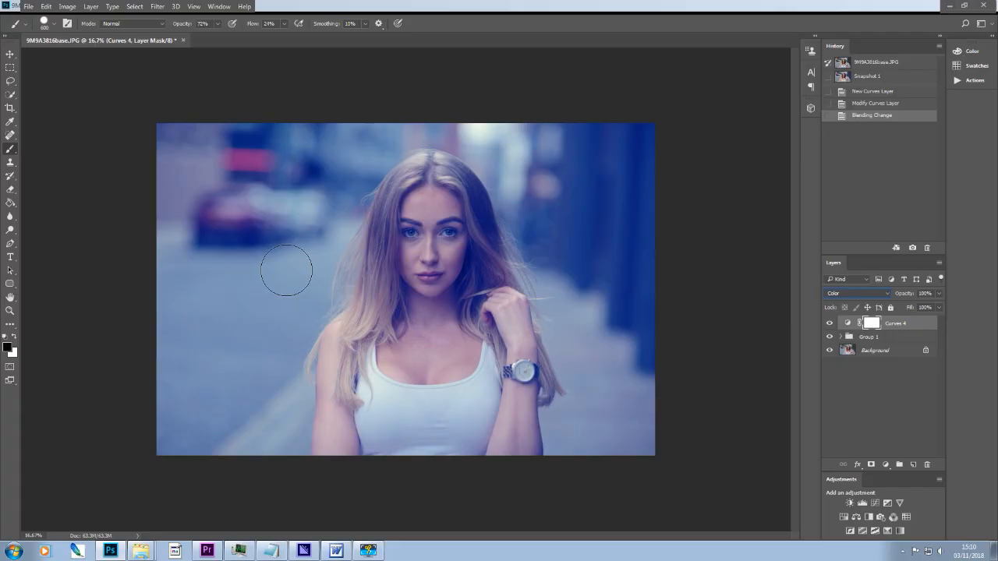
# - Set the brush opacity to 64% and paint black over the woman on the fourth Curves layer's mask
pyautogui.click(217, 26)
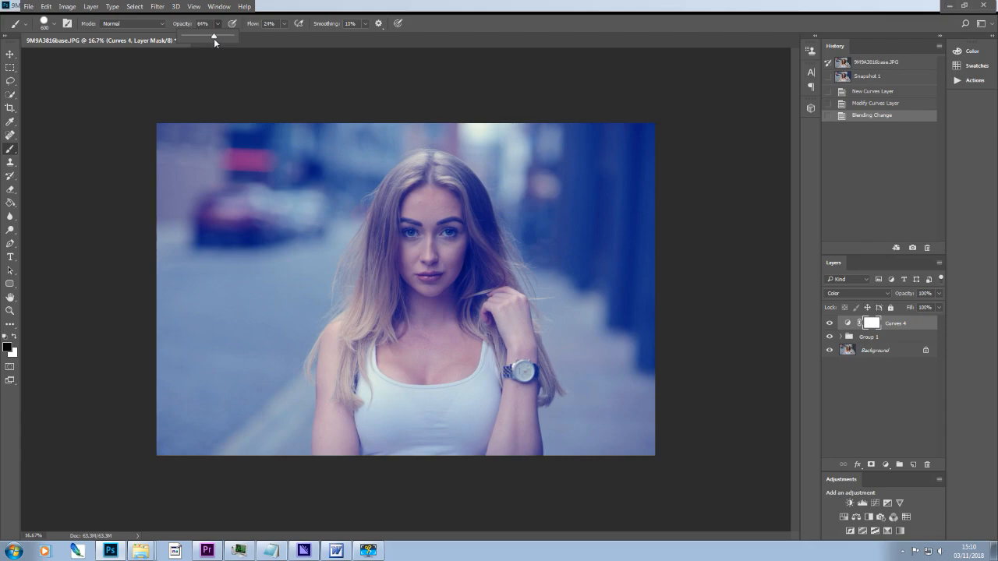
pyautogui.moveTo(215, 38); pyautogui.dragTo(214, 38)
pyautogui.moveTo(429, 190)
pyautogui.mouseDown()
pyautogui.moveTo(416, 202)
pyautogui.moveTo(413, 187)
pyautogui.moveTo(458, 178)
pyautogui.moveTo(455, 240)
pyautogui.moveTo(409, 187)
pyautogui.moveTo(421, 209)
pyautogui.moveTo(372, 319)
pyautogui.moveTo(386, 339)
pyautogui.moveTo(429, 261)
pyautogui.moveTo(432, 230)
pyautogui.moveTo(461, 338)
pyautogui.moveTo(466, 300)
pyautogui.moveTo(379, 379)
pyautogui.moveTo(337, 347)
pyautogui.moveTo(329, 457)
pyautogui.moveTo(367, 407)
pyautogui.moveTo(396, 452)
pyautogui.moveTo(468, 413)
pyautogui.moveTo(451, 345)
pyautogui.moveTo(454, 400)
pyautogui.moveTo(477, 335)
pyautogui.moveTo(511, 310)
pyautogui.moveTo(499, 413)
pyautogui.moveTo(511, 406)
pyautogui.moveTo(507, 460)
pyautogui.mouseUp()
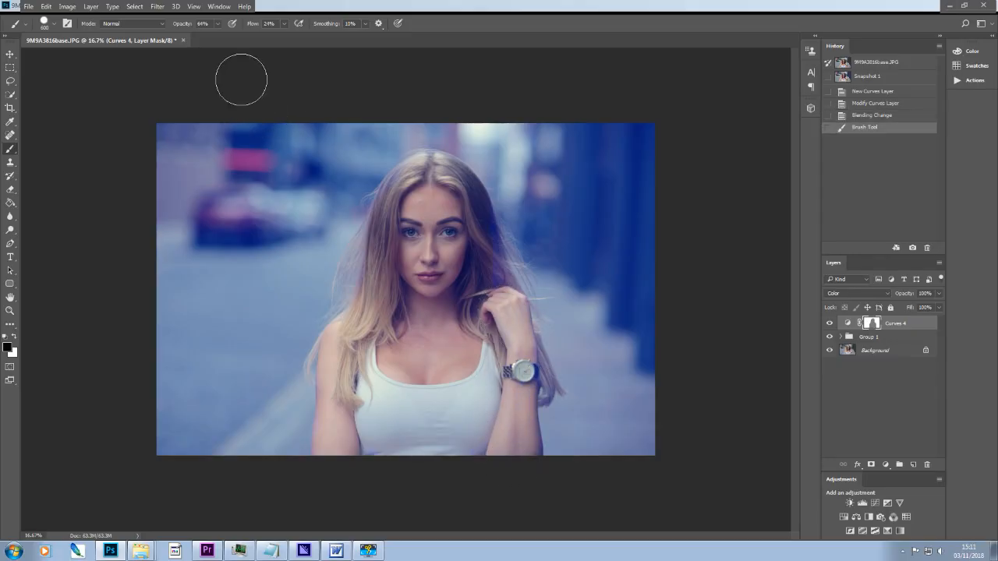
# - Set the brush opacity to 62% and paint further black strokes on the mask over the woman's face, hair, hand, arm and chest
pyautogui.click(218, 25)
pyautogui.moveTo(441, 193)
pyautogui.mouseDown()
pyautogui.moveTo(402, 190)
pyautogui.moveTo(445, 170)
pyautogui.moveTo(463, 192)
pyautogui.moveTo(489, 288)
pyautogui.moveTo(502, 275)
pyautogui.moveTo(490, 298)
pyautogui.moveTo(507, 297)
pyautogui.moveTo(510, 348)
pyautogui.moveTo(473, 328)
pyautogui.mouseUp()
pyautogui.click(500, 302)
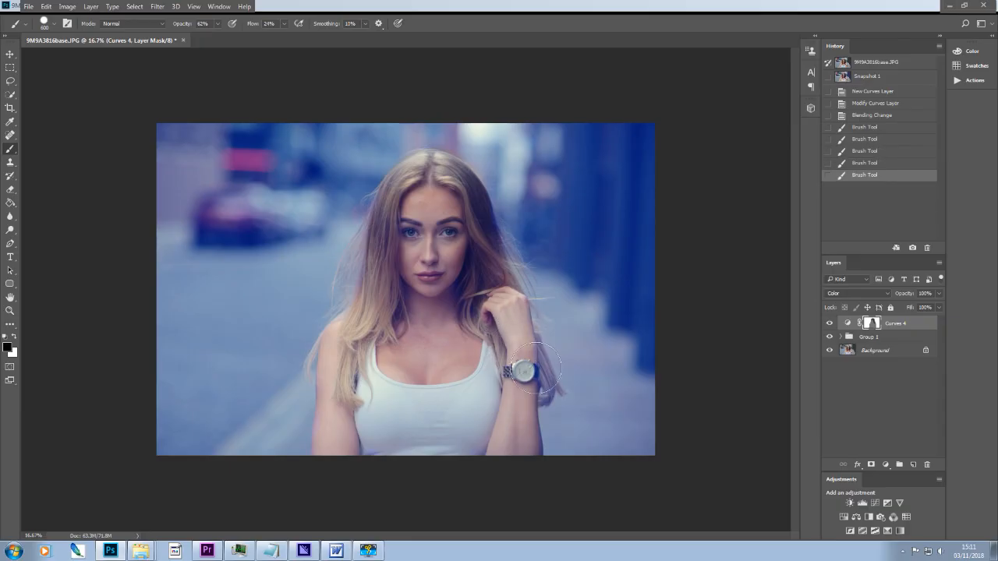
pyautogui.moveTo(527, 356)
pyautogui.mouseDown()
pyautogui.moveTo(508, 457)
pyautogui.moveTo(494, 394)
pyautogui.mouseUp()
pyautogui.click(523, 401)
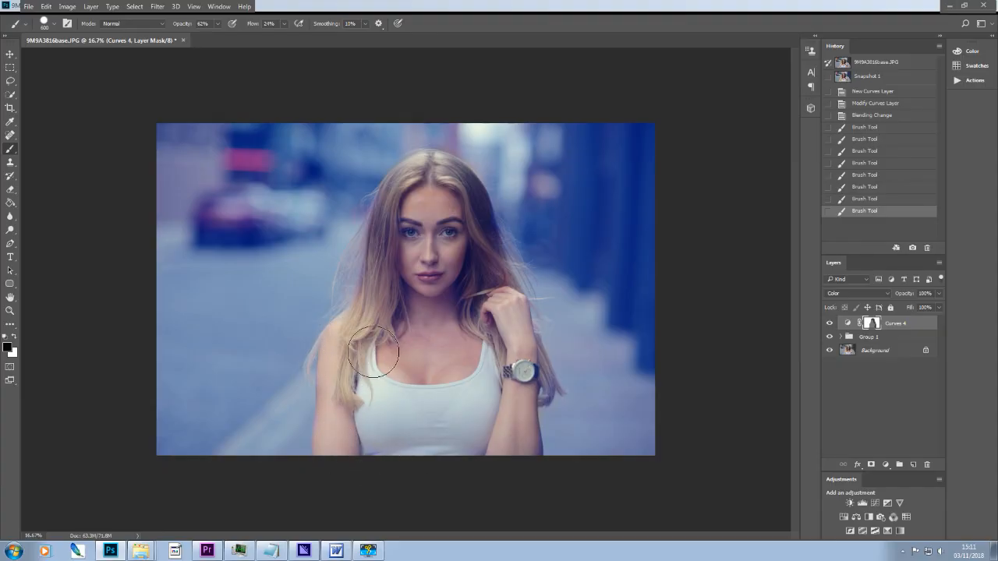
pyautogui.moveTo(380, 253); pyautogui.dragTo(393, 226)
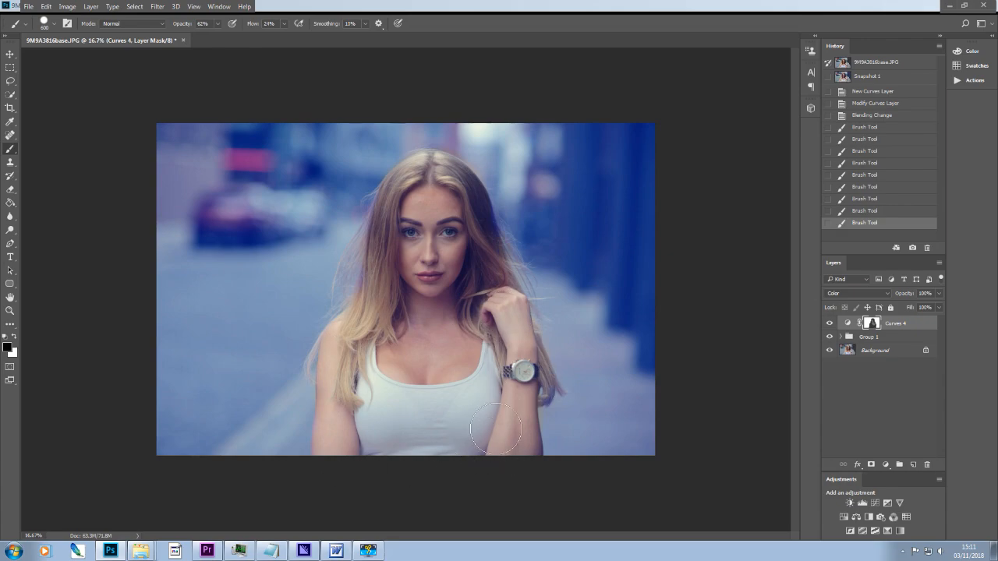
pyautogui.moveTo(414, 306)
pyautogui.mouseDown()
pyautogui.moveTo(438, 311)
pyautogui.moveTo(428, 309)
pyautogui.mouseUp()
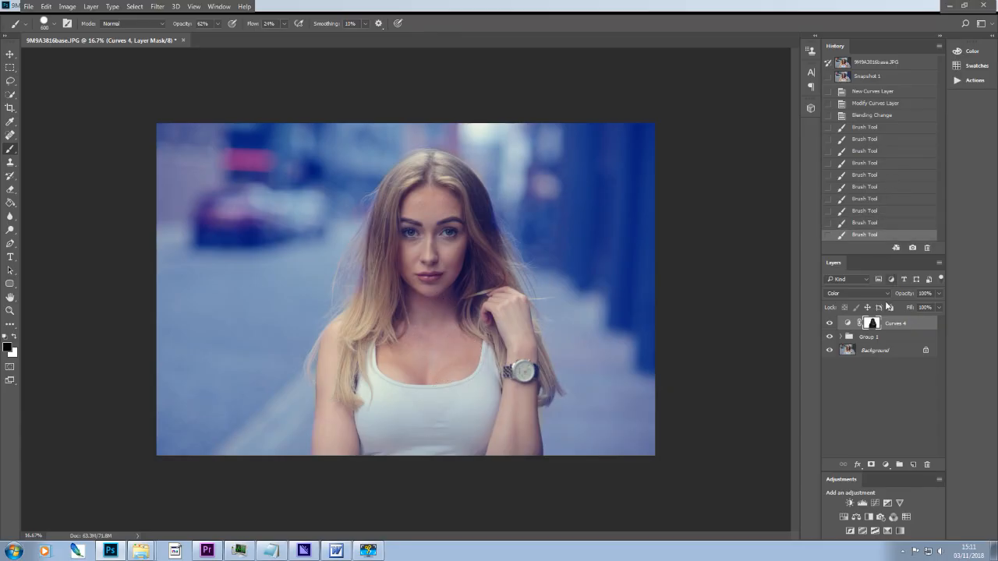
# - Toggle the fourth Curves layer off and on to compare, and reduce its opacity to 71%
pyautogui.click(830, 323)
pyautogui.click(829, 323)
pyautogui.click(938, 293)
pyautogui.moveTo(937, 308); pyautogui.dragTo(935, 306)
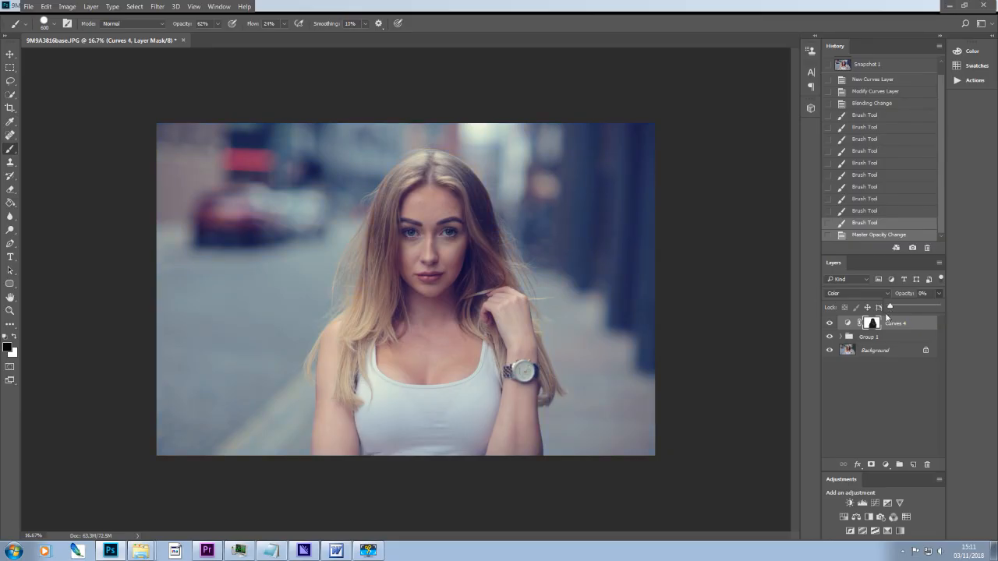
pyautogui.moveTo(907, 305); pyautogui.dragTo(921, 307)
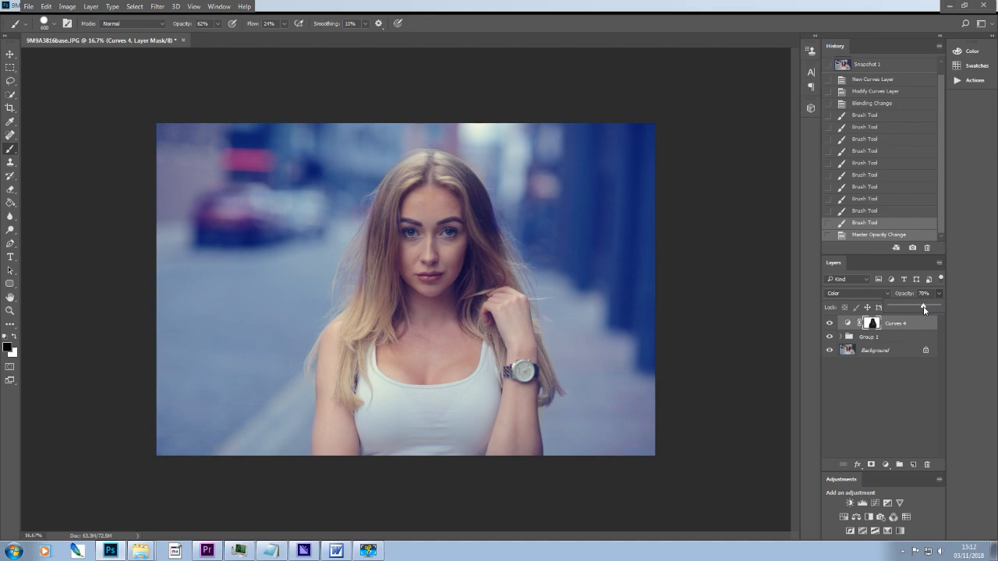
# - Save a second history snapshot, compare it with the original image and the first snapshot, and return to the second
pyautogui.click(912, 248)
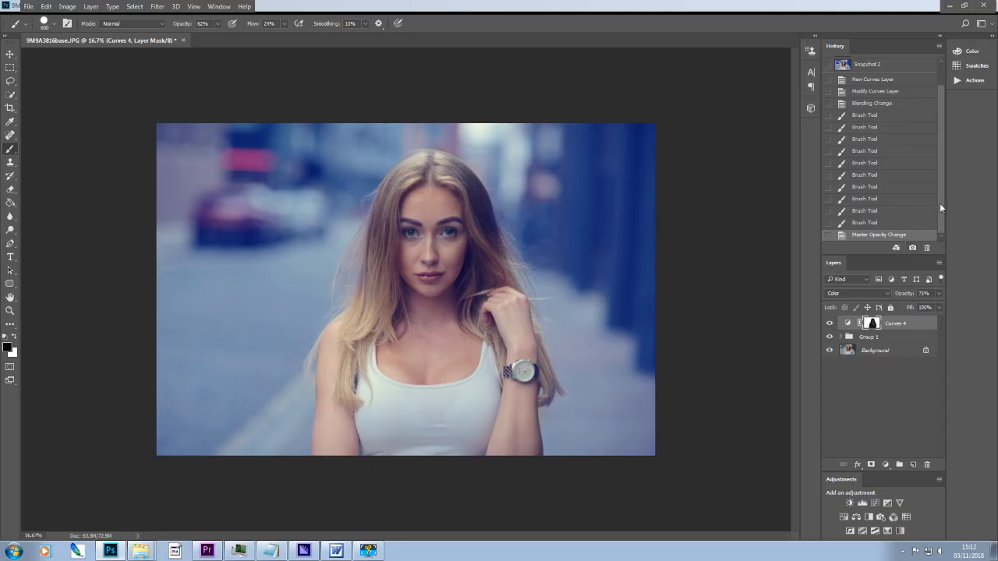
pyautogui.scroll(2, 939, 202)
pyautogui.click(873, 65)
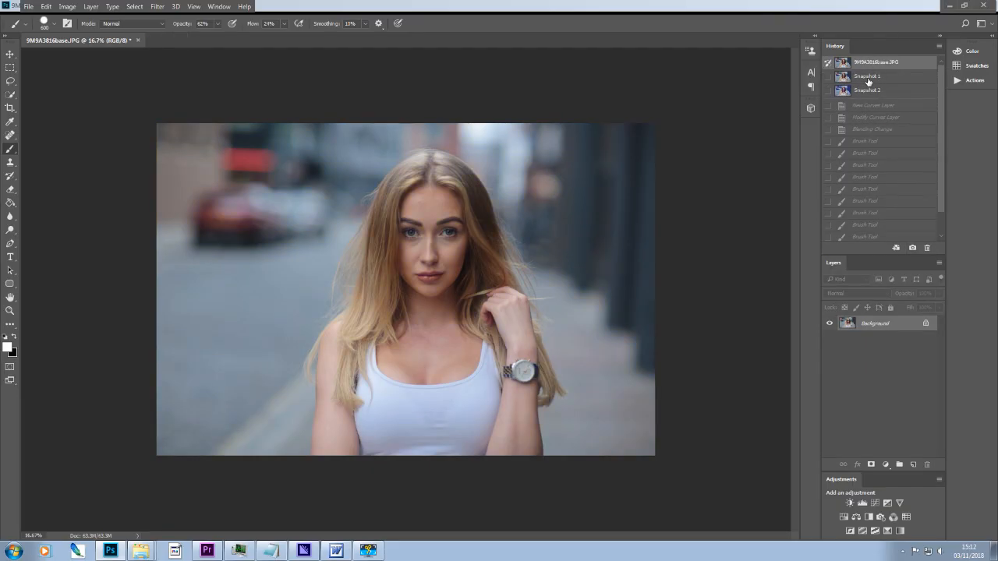
pyautogui.click(867, 77)
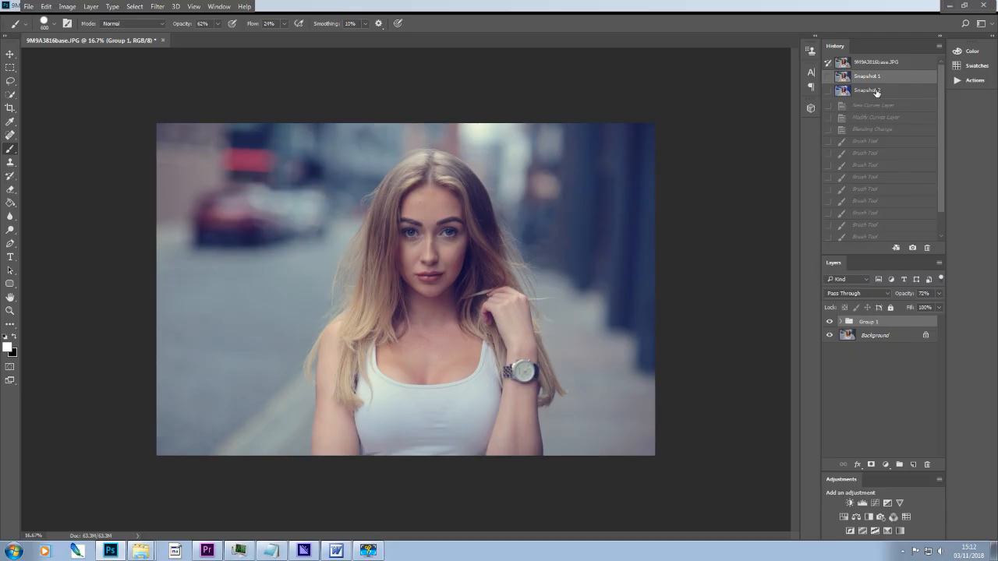
pyautogui.click(876, 92)
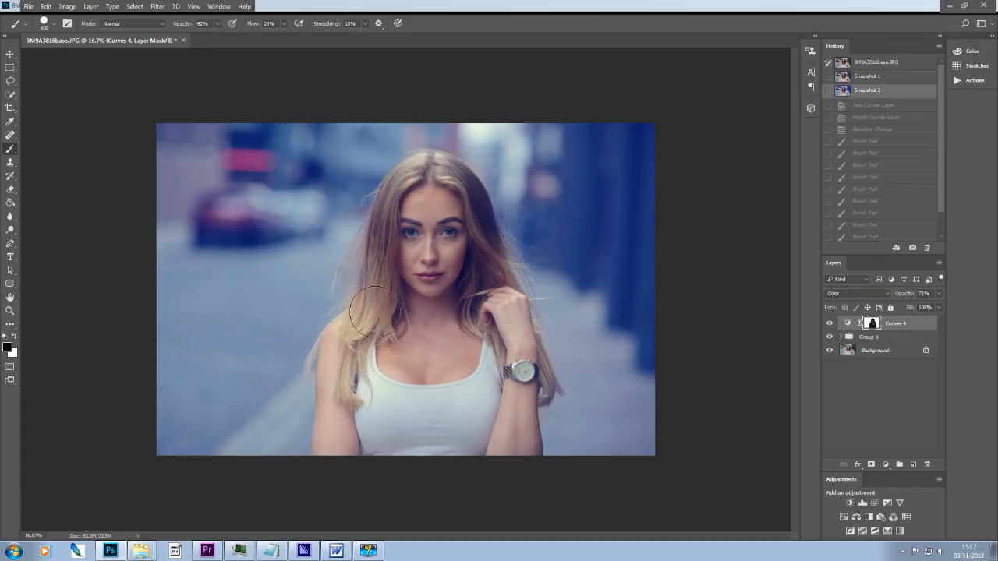
# - Refine the fourth Curves layer's mask with more black strokes over the woman's hair, face, chest and arm
pyautogui.moveTo(374, 257); pyautogui.dragTo(380, 300)
pyautogui.moveTo(376, 242)
pyautogui.mouseDown()
pyautogui.moveTo(379, 307)
pyautogui.moveTo(368, 294)
pyautogui.mouseUp()
pyautogui.moveTo(404, 212); pyautogui.dragTo(402, 226)
pyautogui.moveTo(403, 209)
pyautogui.mouseDown()
pyautogui.moveTo(443, 194)
pyautogui.moveTo(435, 186)
pyautogui.moveTo(433, 220)
pyautogui.mouseUp()
pyautogui.moveTo(434, 264)
pyautogui.mouseDown()
pyautogui.moveTo(464, 273)
pyautogui.moveTo(498, 331)
pyautogui.moveTo(507, 315)
pyautogui.moveTo(389, 357)
pyautogui.mouseUp()
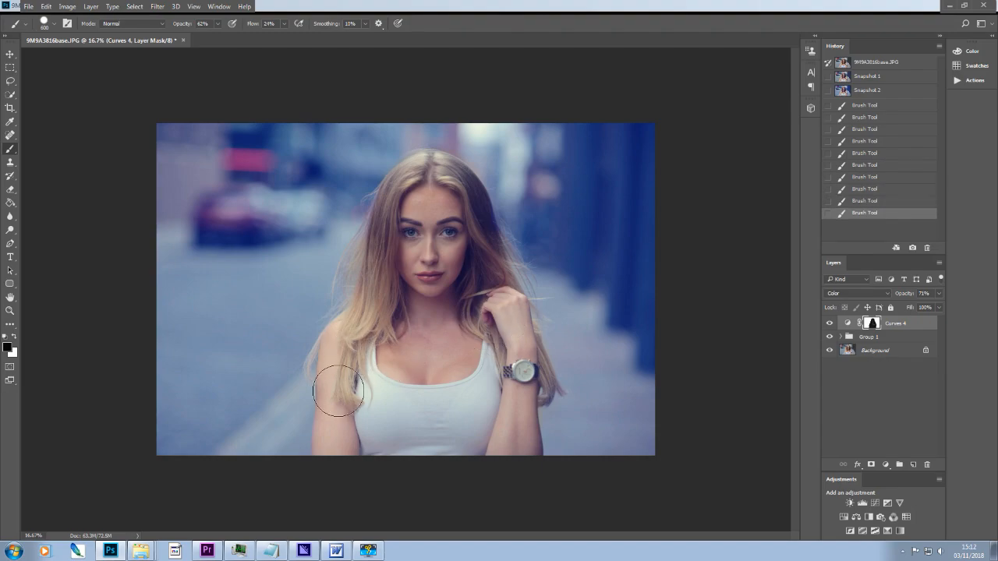
pyautogui.moveTo(505, 393); pyautogui.dragTo(480, 351)
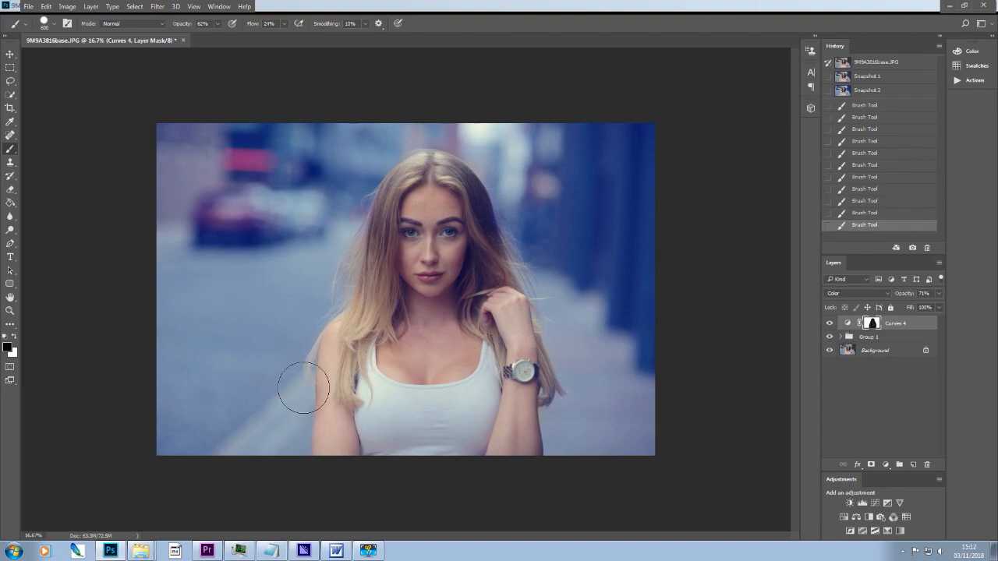